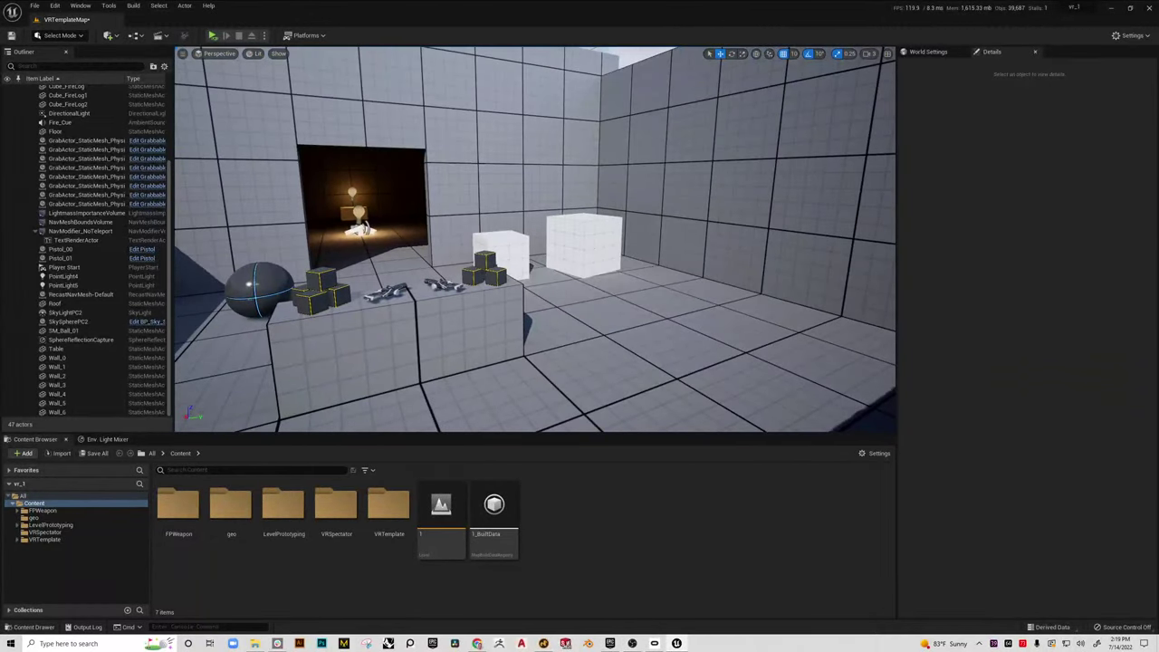
# Select the VR Spectator camera above the cube in the room's corner
pyautogui.moveTo(534, 239); pyautogui.dragTo(314, 207, button='right')
pyautogui.press('w')
pyautogui.press('s')
pyautogui.press('d')
pyautogui.press('w')
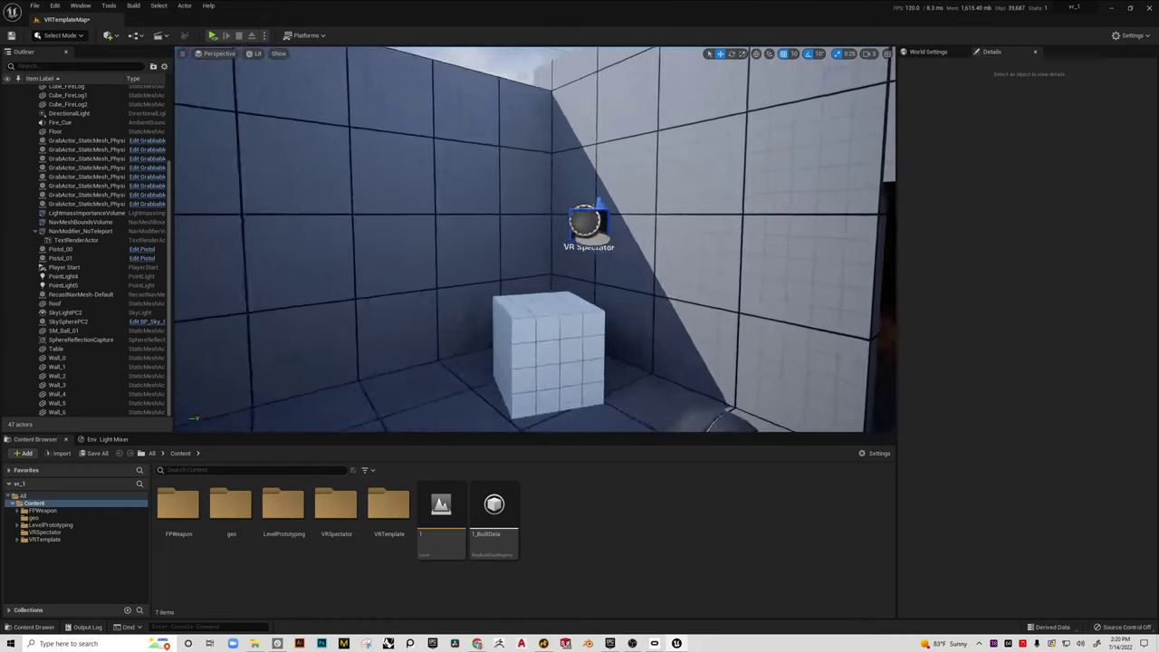
pyautogui.press('w')
pyautogui.moveTo(590, 272); pyautogui.dragTo(626, 276, button='right')
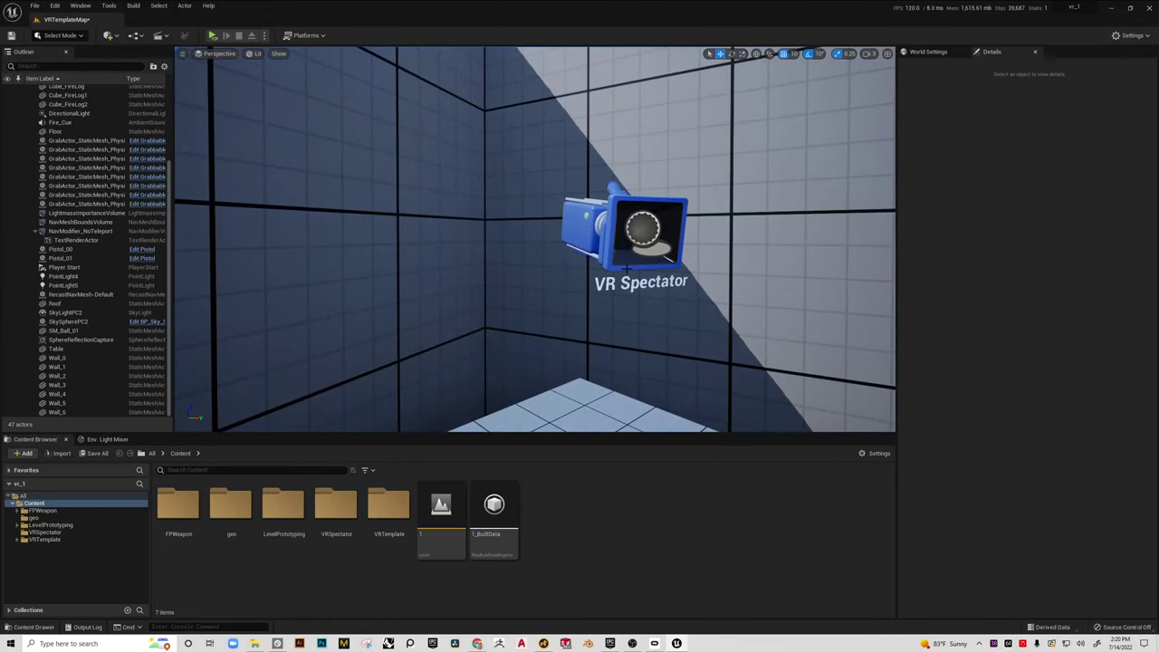
pyautogui.click(627, 268)
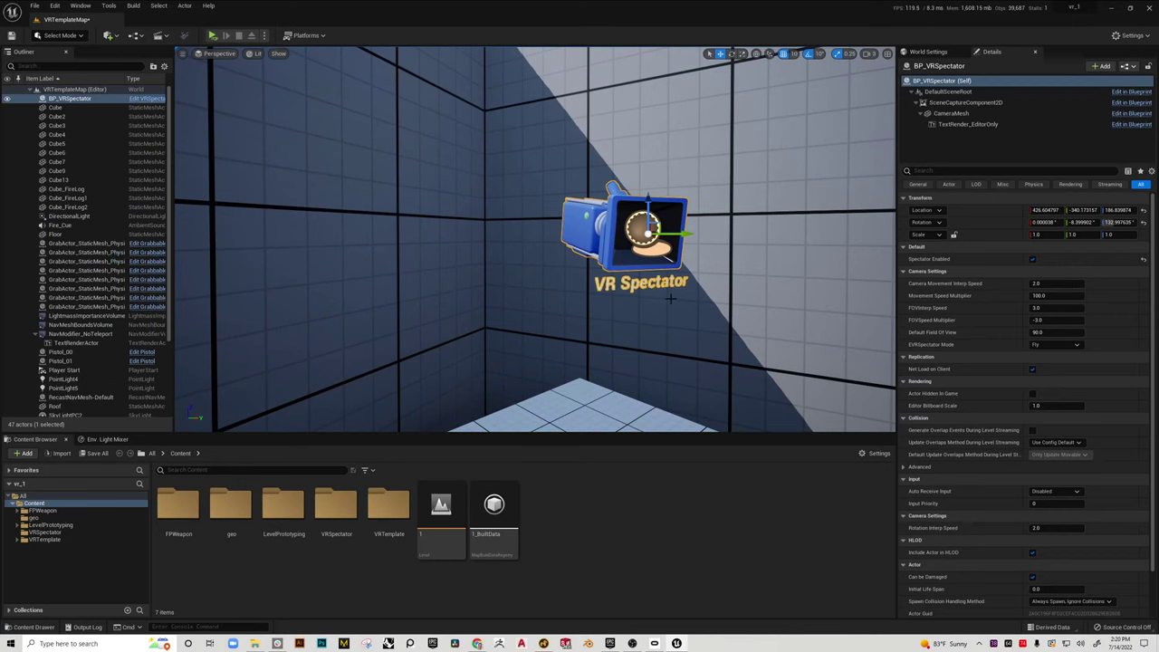
# Disable the VR Spectator camera's Spectator Enabled option and enable it again
pyautogui.press('s')
pyautogui.moveTo(585, 217); pyautogui.dragTo(595, 239, button='right')
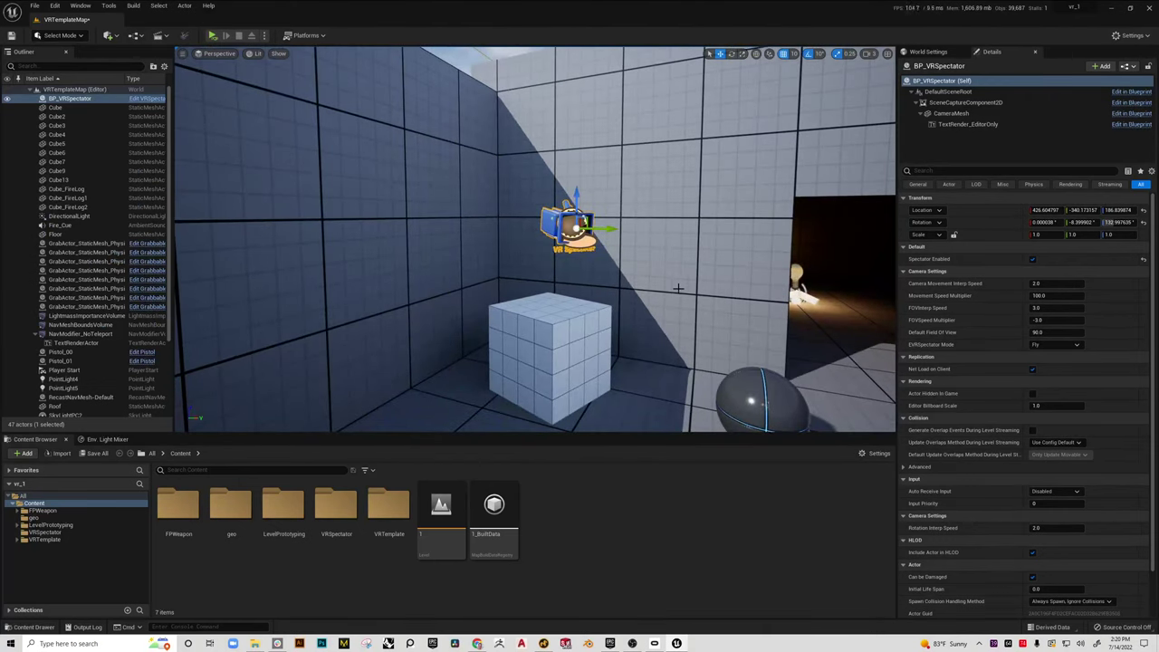
pyautogui.click(1033, 259)
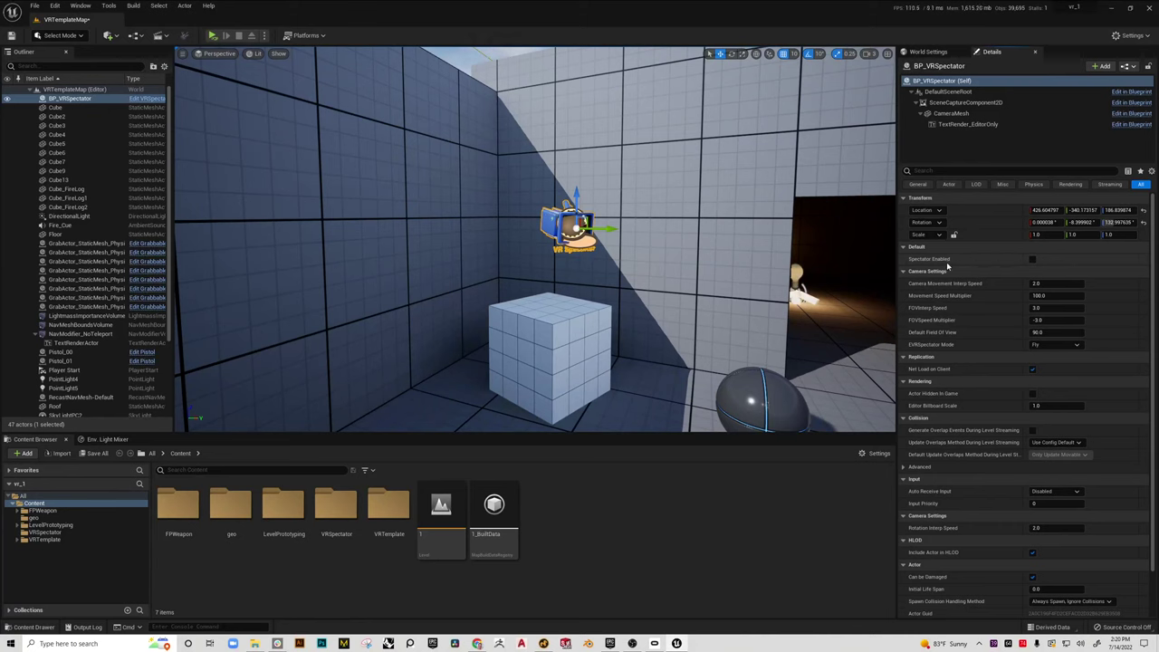
pyautogui.click(1033, 259)
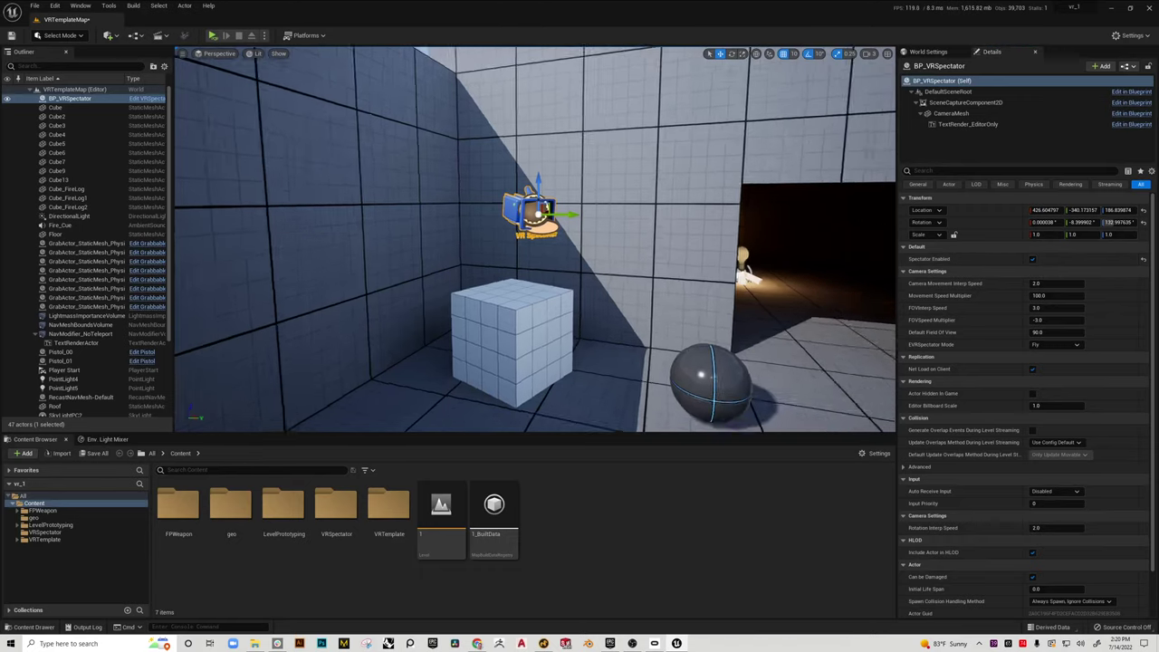
# Run the level as a VR preview, and send and close the crash report when exiting it
pyautogui.moveTo(534, 240); pyautogui.dragTo(453, 226, button='right')
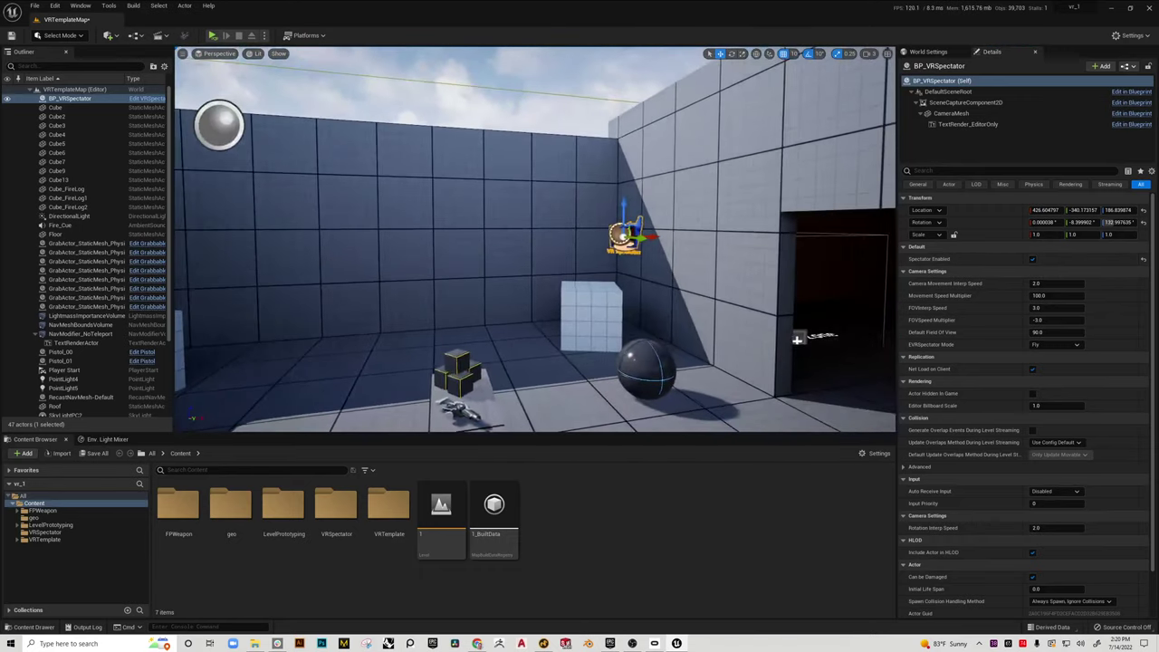
pyautogui.click(212, 35)
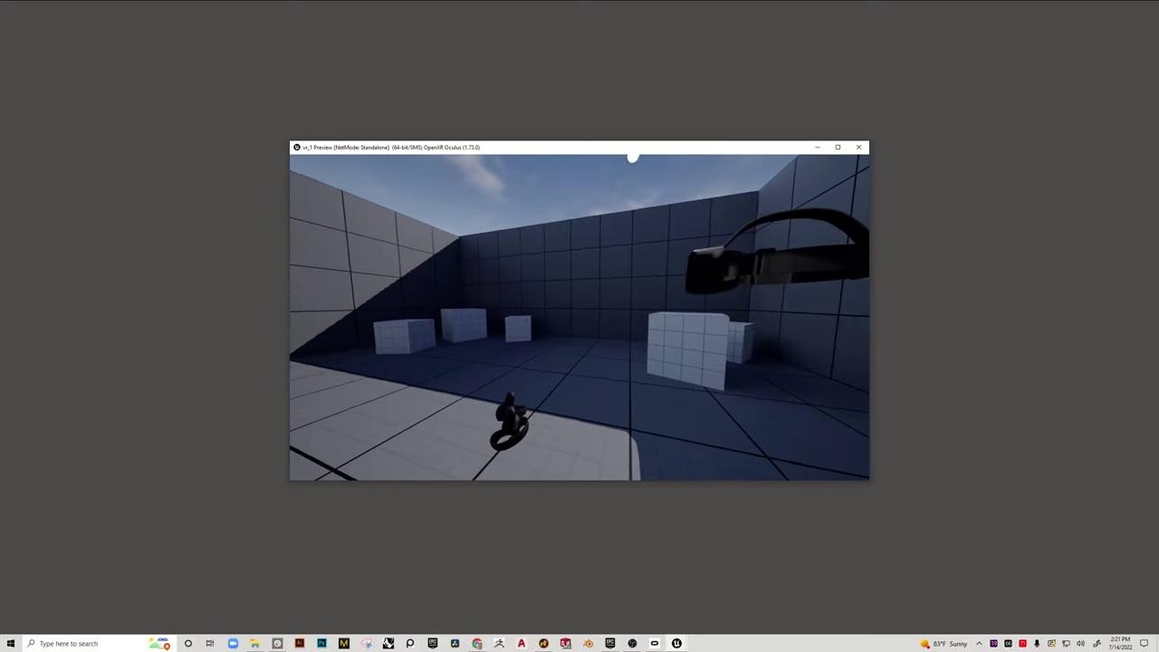
pyautogui.press('Escape')
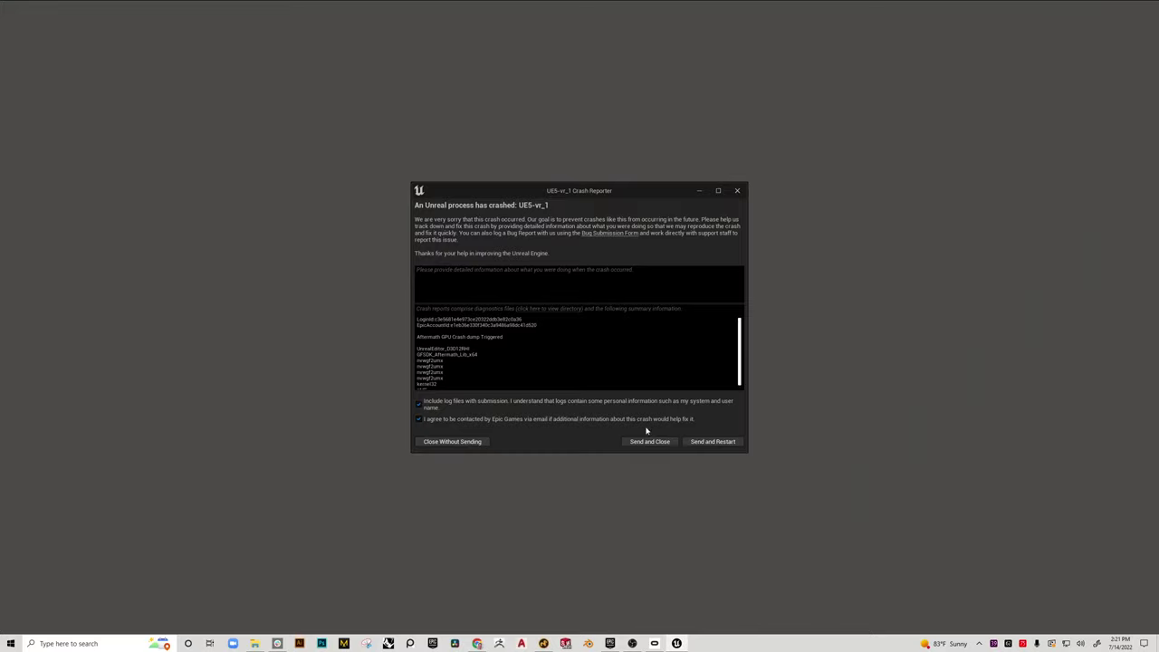
pyautogui.click(649, 441)
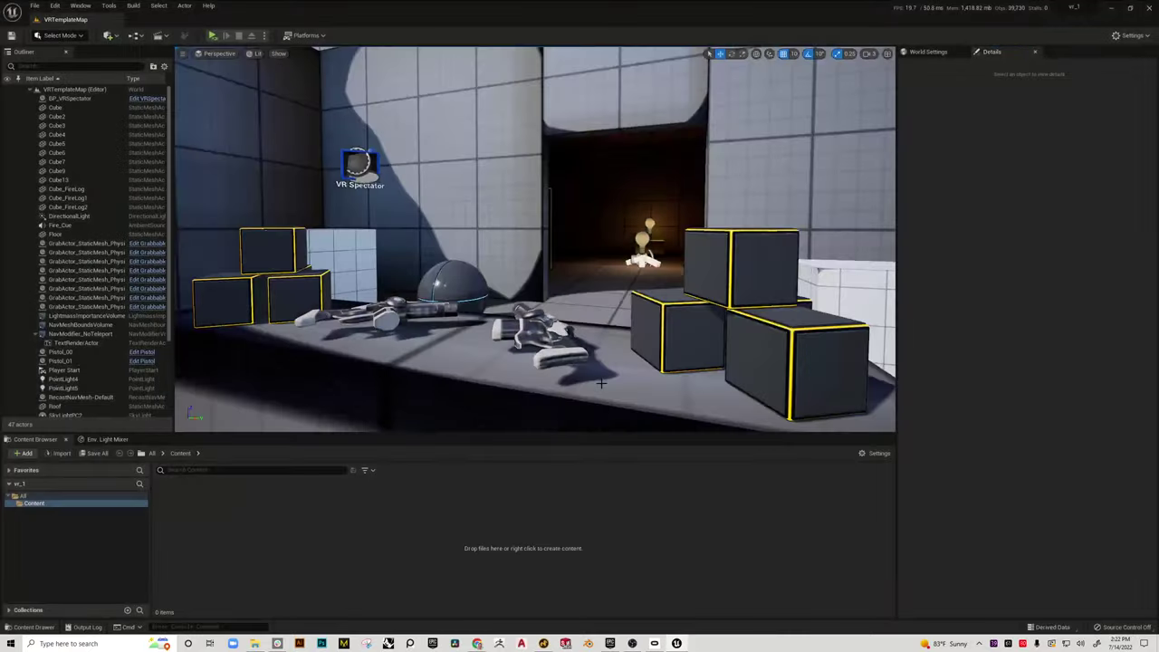
pyautogui.moveTo(635, 292); pyautogui.dragTo(632, 380, button='right')
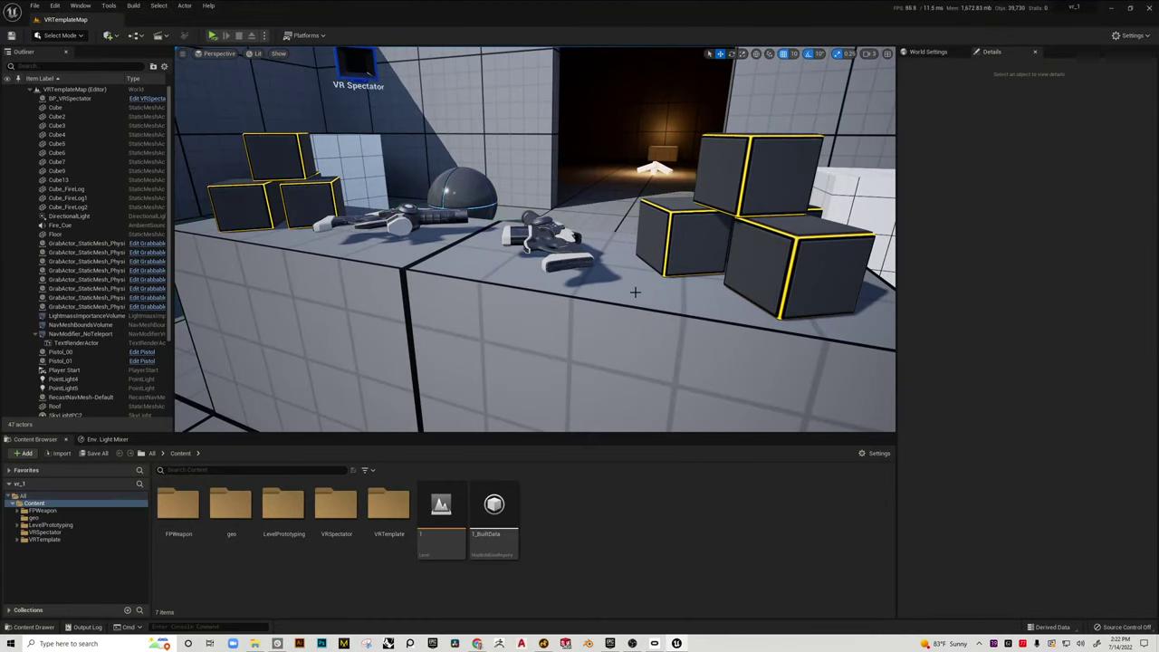
pyautogui.moveTo(635, 292); pyautogui.dragTo(725, 233, button='right')
pyautogui.press('w')
pyautogui.moveTo(666, 272); pyautogui.dragTo(684, 272, button='right')
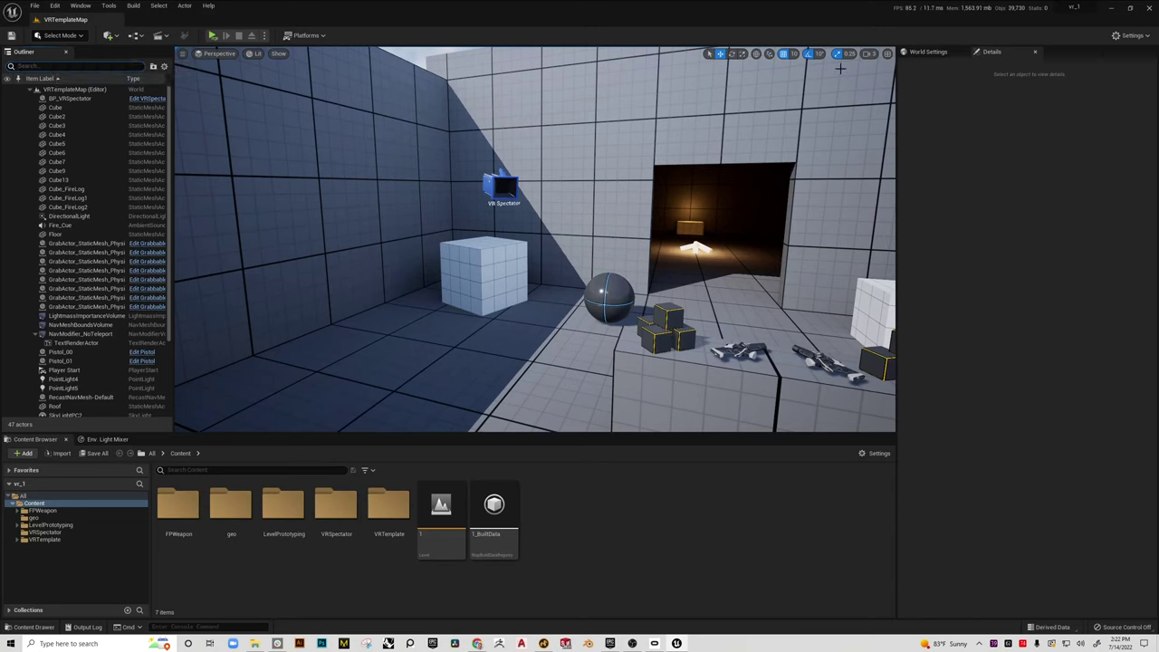
pyautogui.click(159, 7)
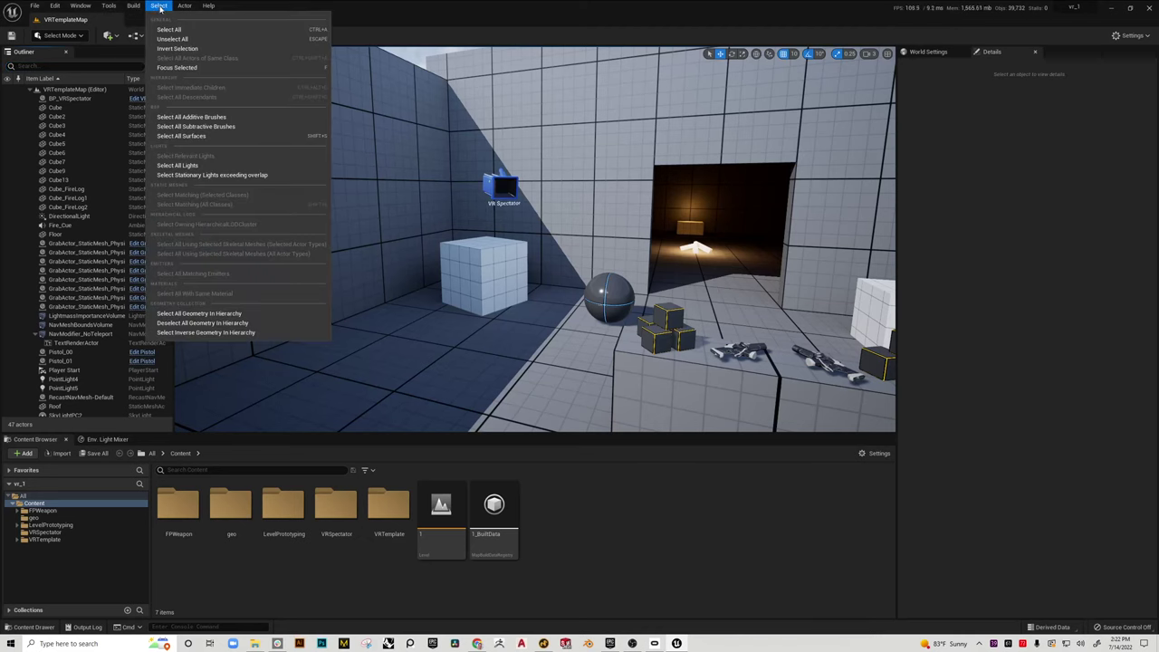
pyautogui.click(275, 5)
# Open the level named 1 from the Content folder and hide its navigation mesh overlay
pyautogui.click(36, 504)
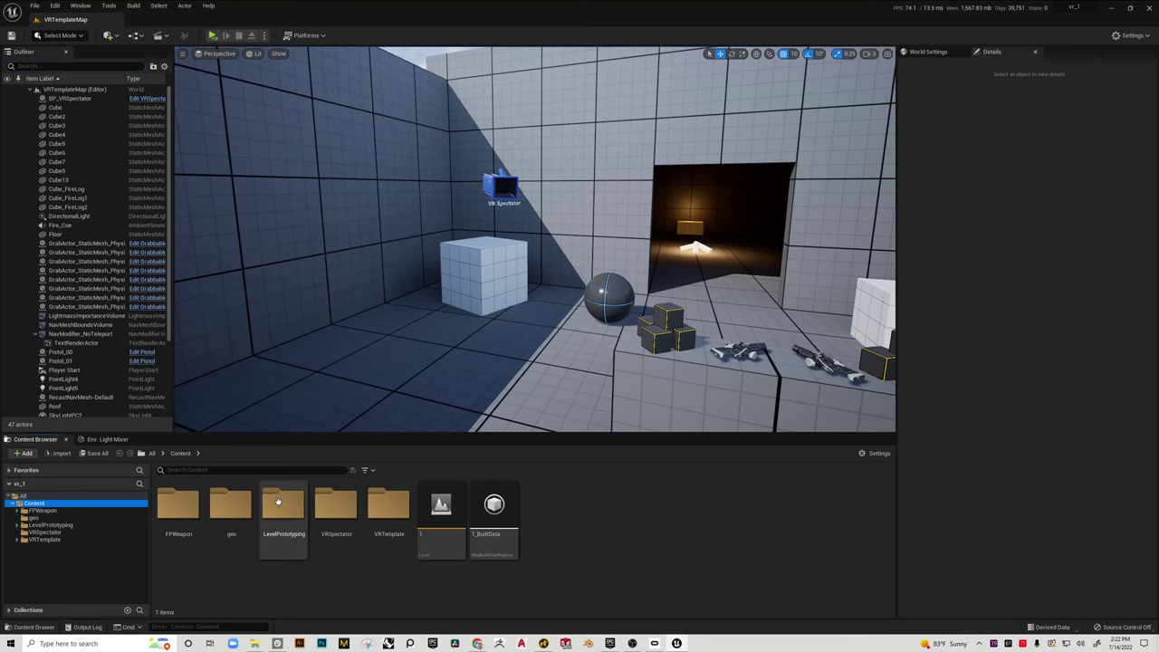
pyautogui.doubleClick(441, 525)
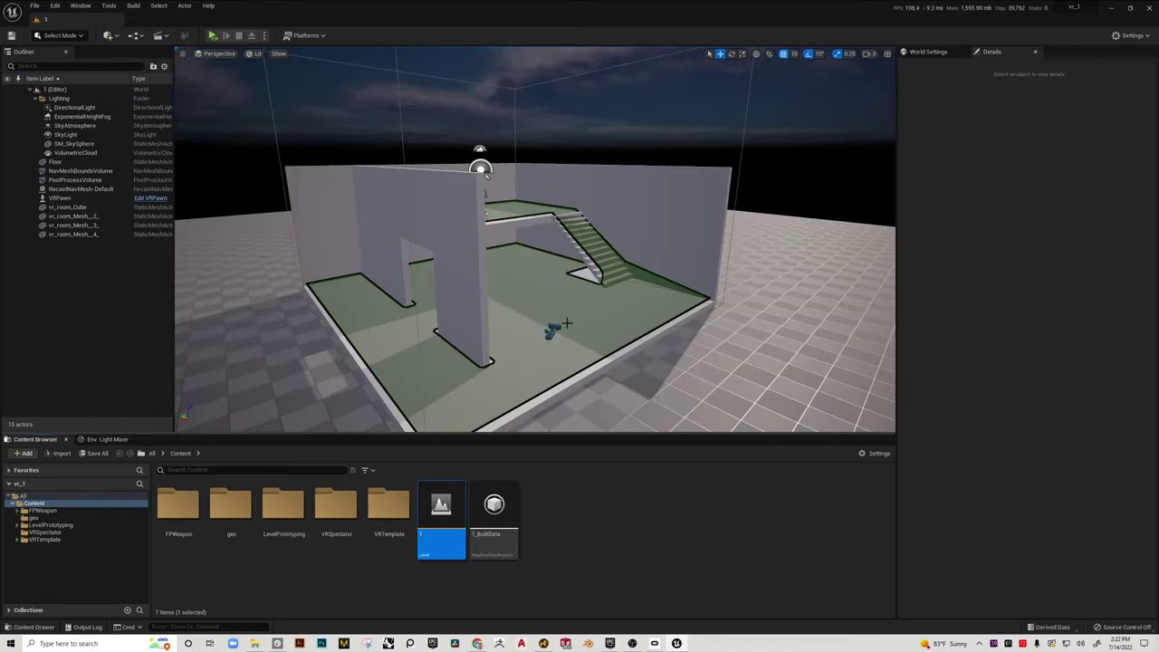
pyautogui.press('g')
pyautogui.keyDown('alt'); pyautogui.moveTo(573, 323); pyautogui.dragTo(716, 418); pyautogui.keyUp('alt')
pyautogui.press('p')
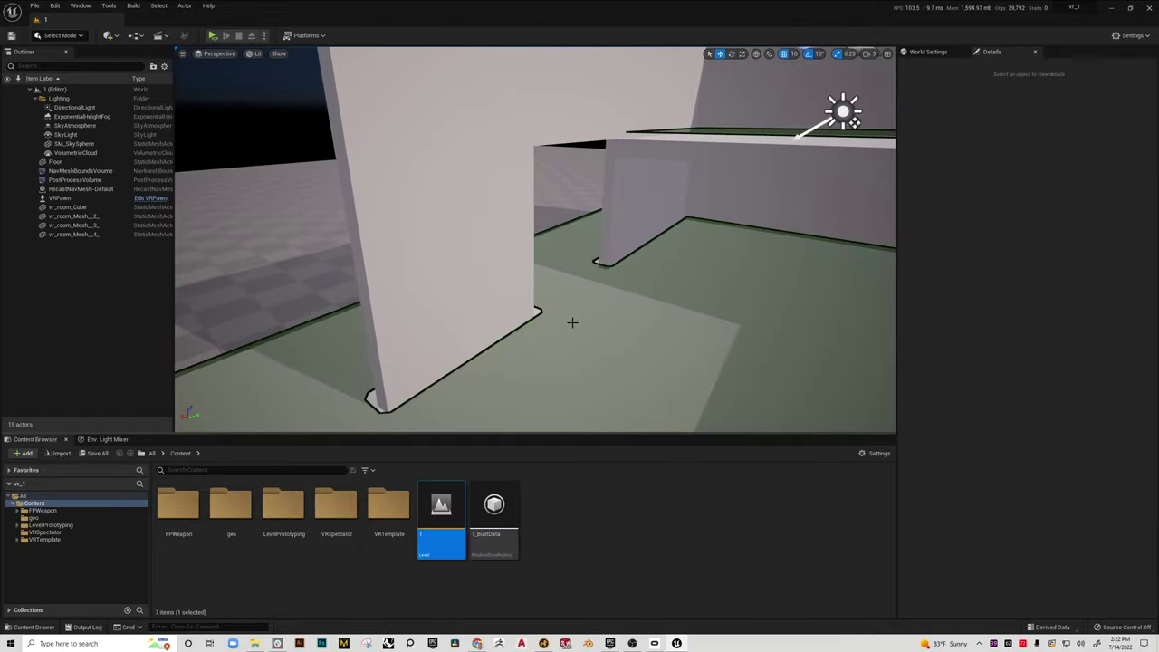
pyautogui.press('p')
pyautogui.moveTo(634, 321)
pyautogui.mouseDown(button='right')
pyautogui.moveTo(634, 271)
pyautogui.moveTo(572, 310)
pyautogui.moveTo(661, 304)
pyautogui.moveTo(634, 314)
pyautogui.moveTo(670, 317)
pyautogui.moveTo(634, 317)
pyautogui.mouseUp(button='right')
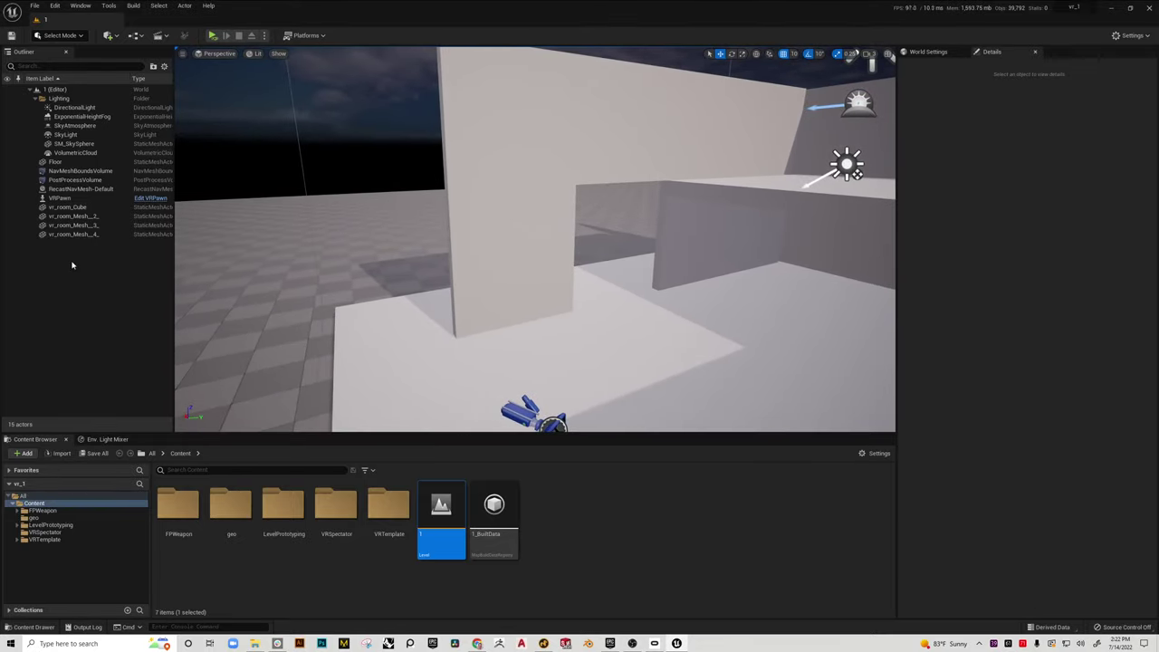
# Show the Place Actors list and add a Plane shape in front of the wall beside the doorway
pyautogui.click(80, 6)
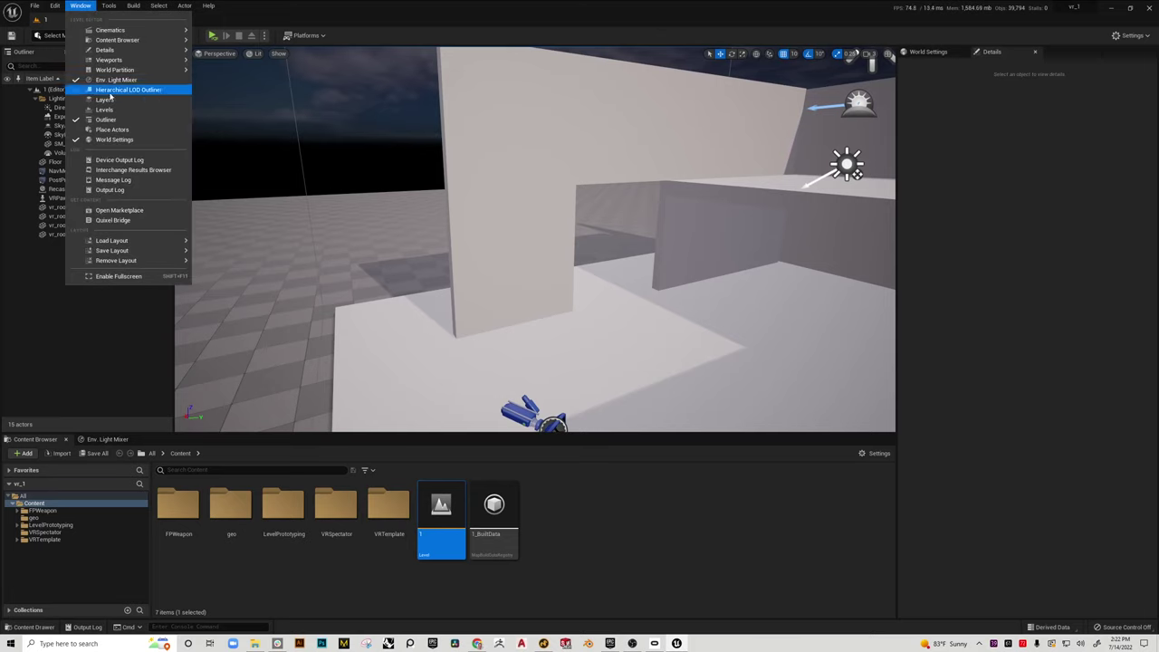
pyautogui.click(112, 129)
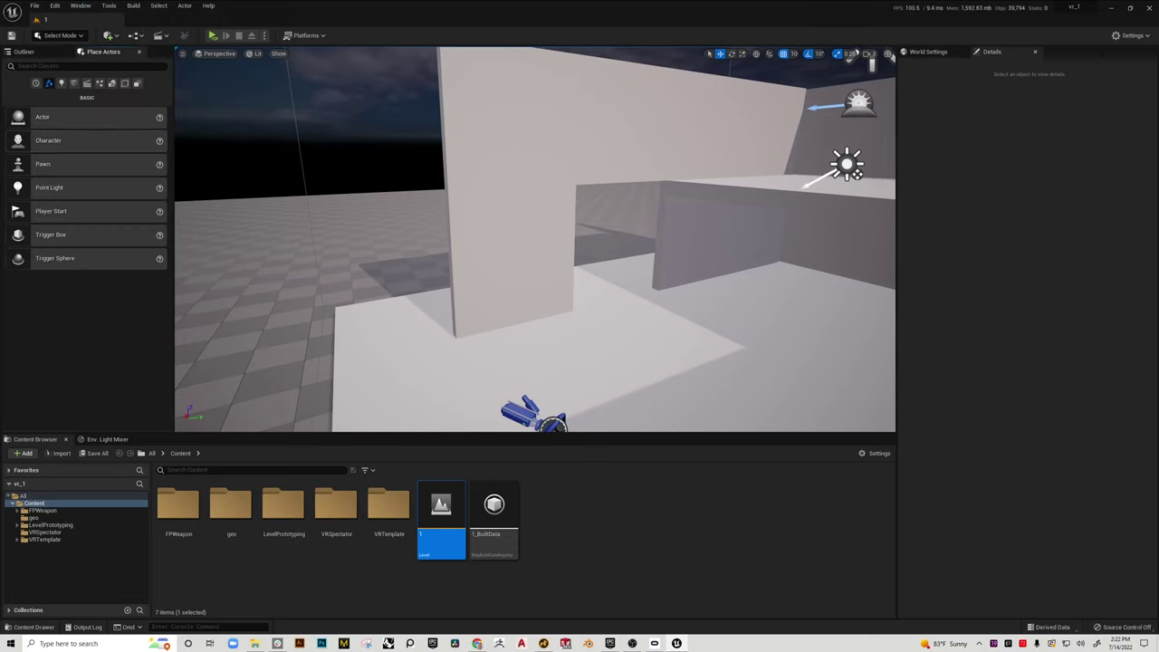
pyautogui.click(74, 82)
pyautogui.moveTo(530, 358); pyautogui.dragTo(528, 234)
# Rotate the plane 90° so it stands upright against the wall and scale it to 2.75 by 2.25
pyautogui.press('e')
pyautogui.press('w')
pyautogui.press('r')
pyautogui.moveTo(553, 278)
pyautogui.mouseDown()
pyautogui.moveTo(580, 273)
pyautogui.moveTo(510, 265)
pyautogui.moveTo(548, 261)
pyautogui.mouseUp()
pyautogui.press('w')
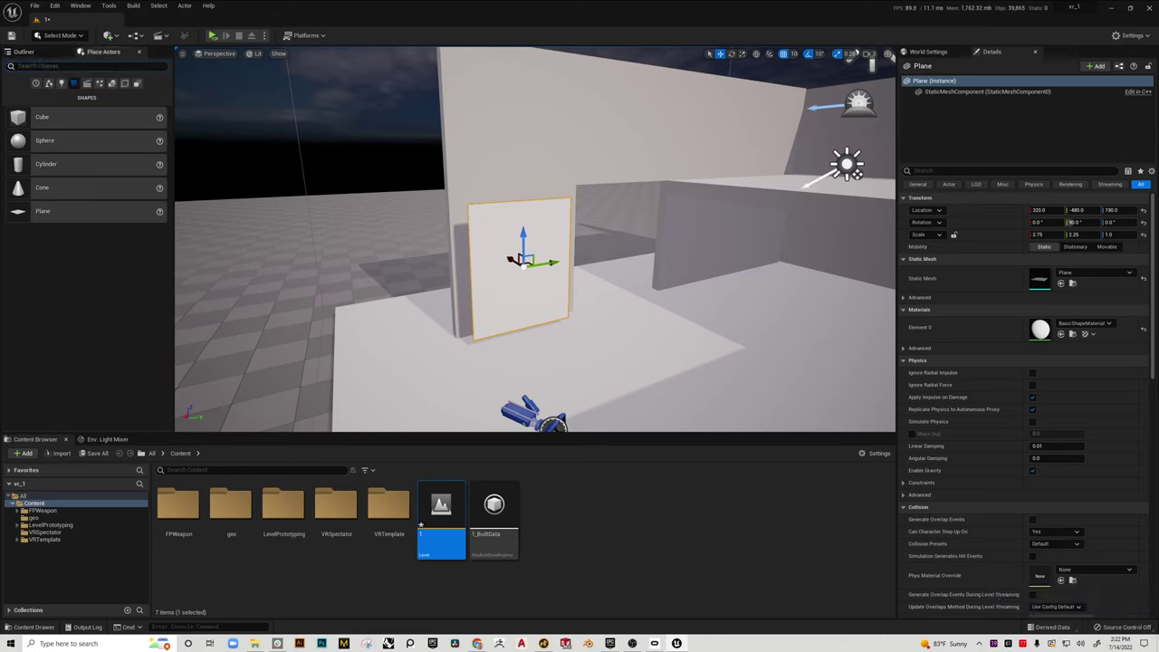
# Add a Scene Capture 2D actor in front of the plane and rotate it 180° about the vertical axis
pyautogui.write('scen')
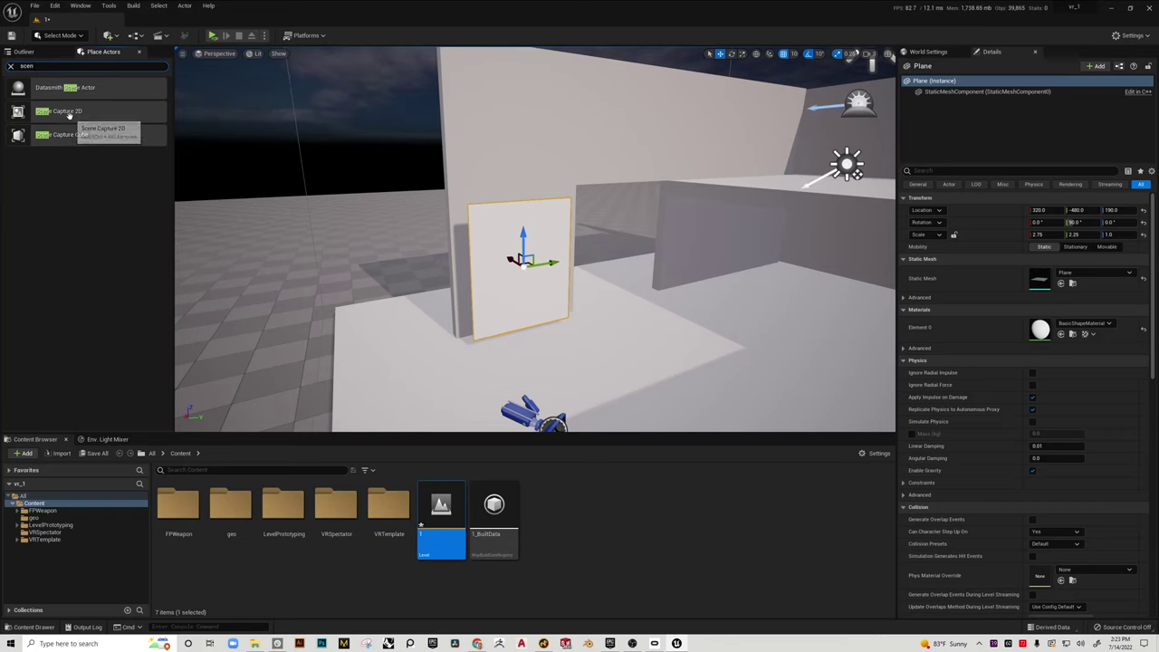
pyautogui.moveTo(73, 113); pyautogui.dragTo(524, 313)
pyautogui.press('e')
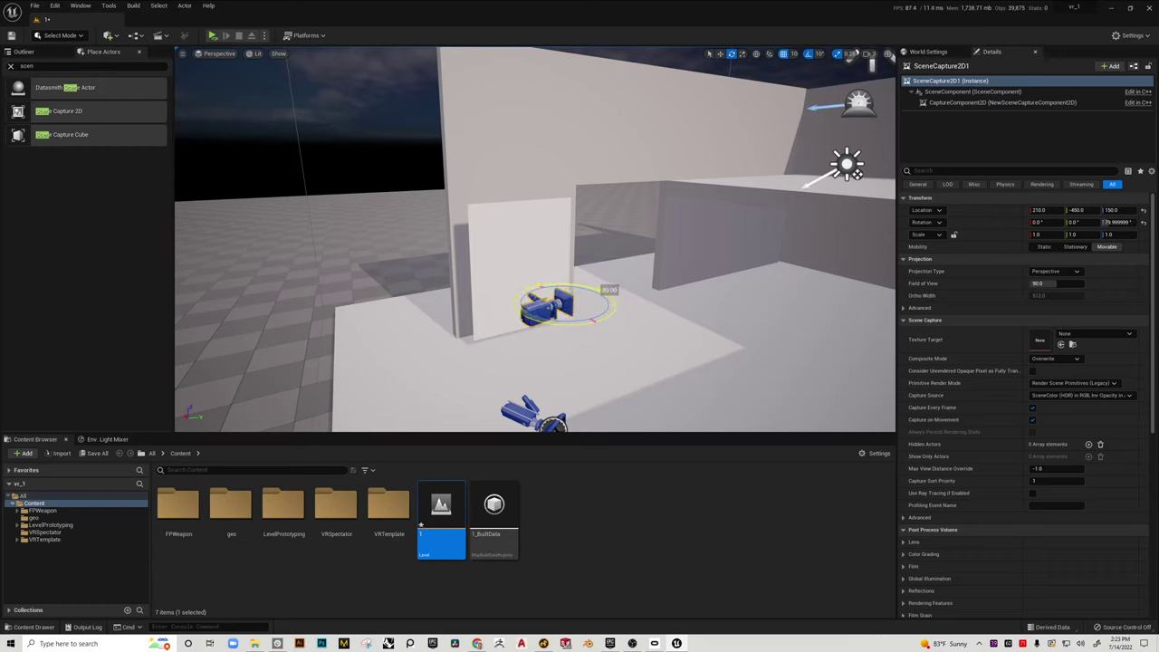
pyautogui.moveTo(616, 299); pyautogui.dragTo(599, 328)
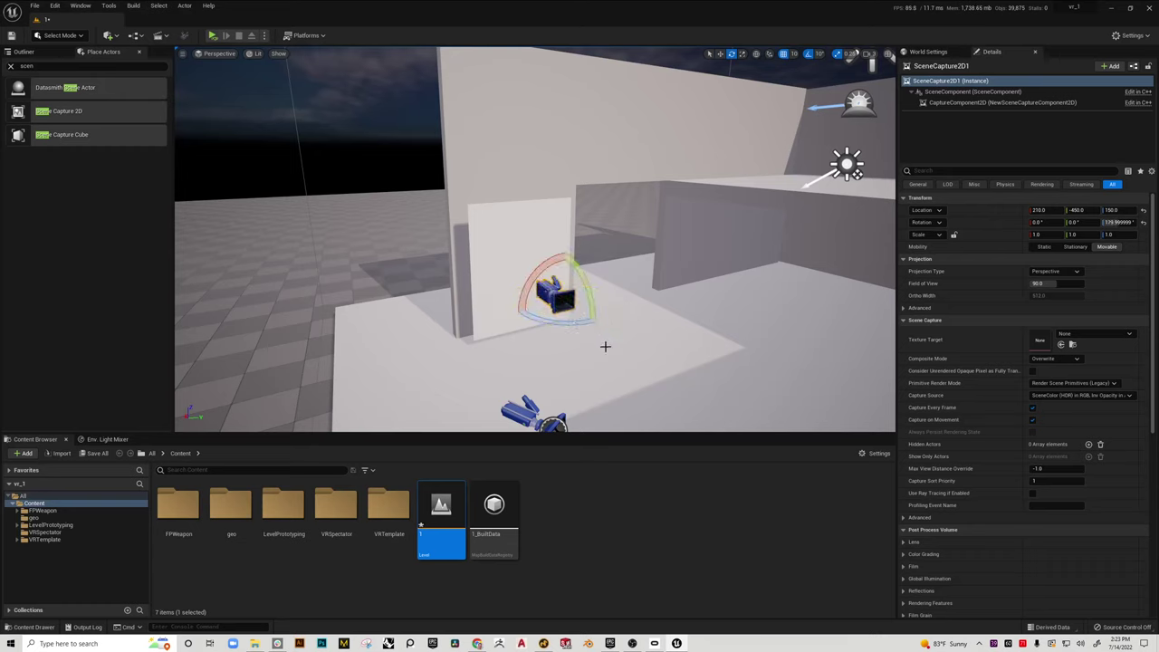
# Move the scene capture camera along X to 290 so it sits just in front of the plane
pyautogui.press('w')
pyautogui.moveTo(563, 295); pyautogui.dragTo(546, 288)
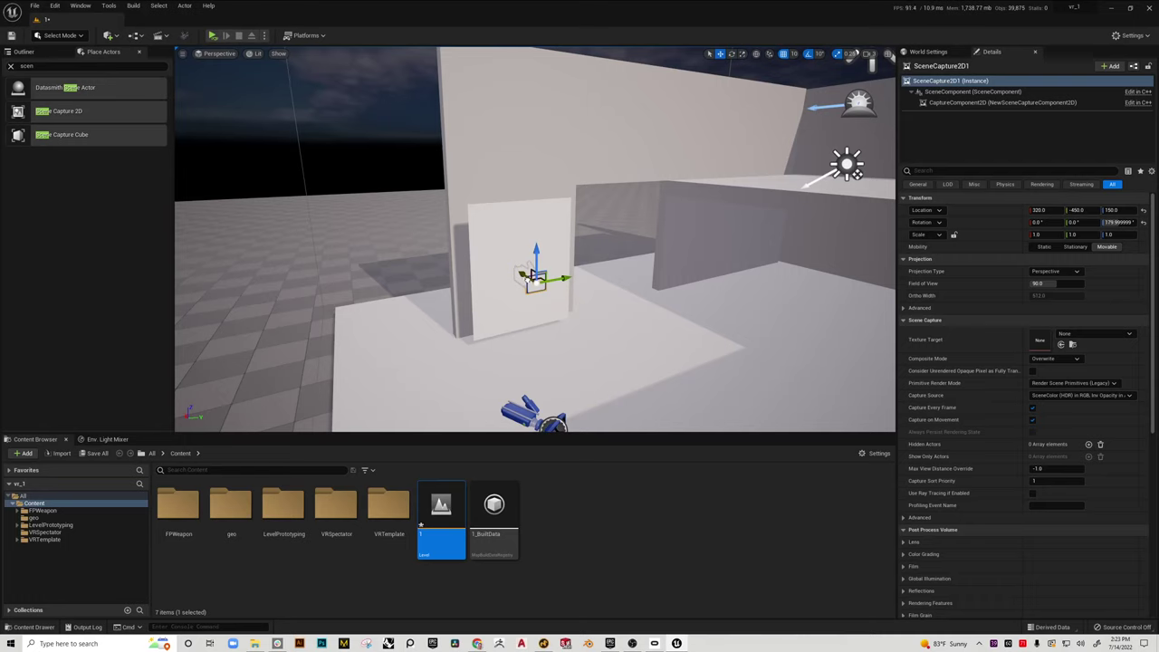
pyautogui.moveTo(554, 307); pyautogui.dragTo(494, 412, button='right')
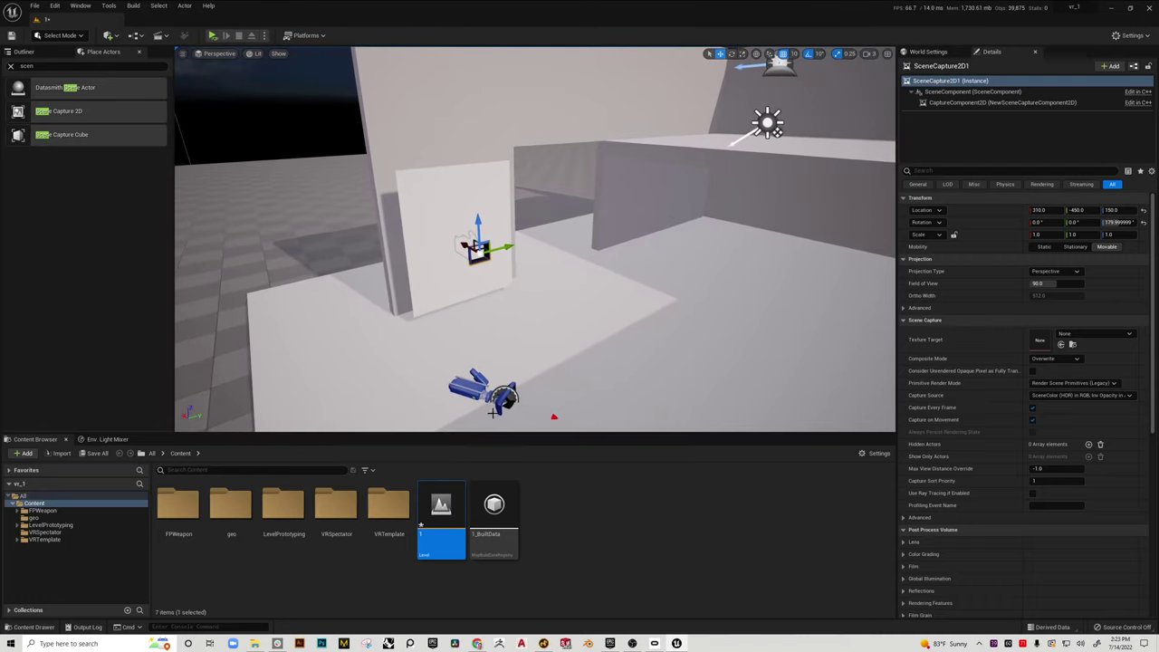
# Create a Render Target texture in the Content folder, keeping the default name
pyautogui.click(589, 534)
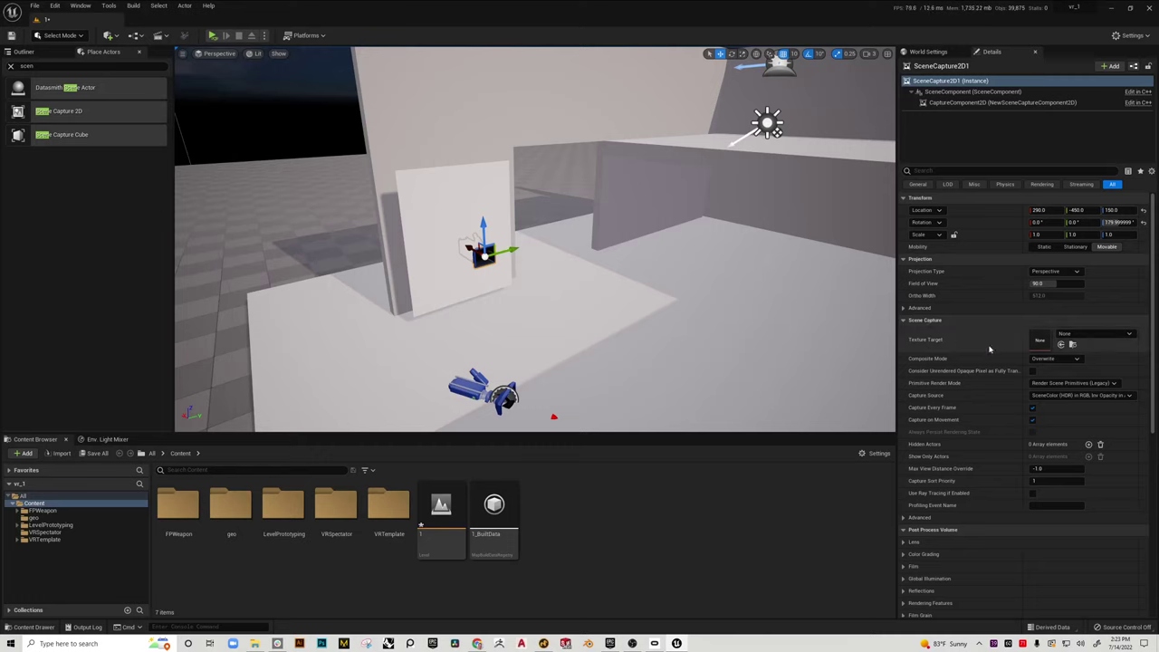
pyautogui.rightClick(615, 526)
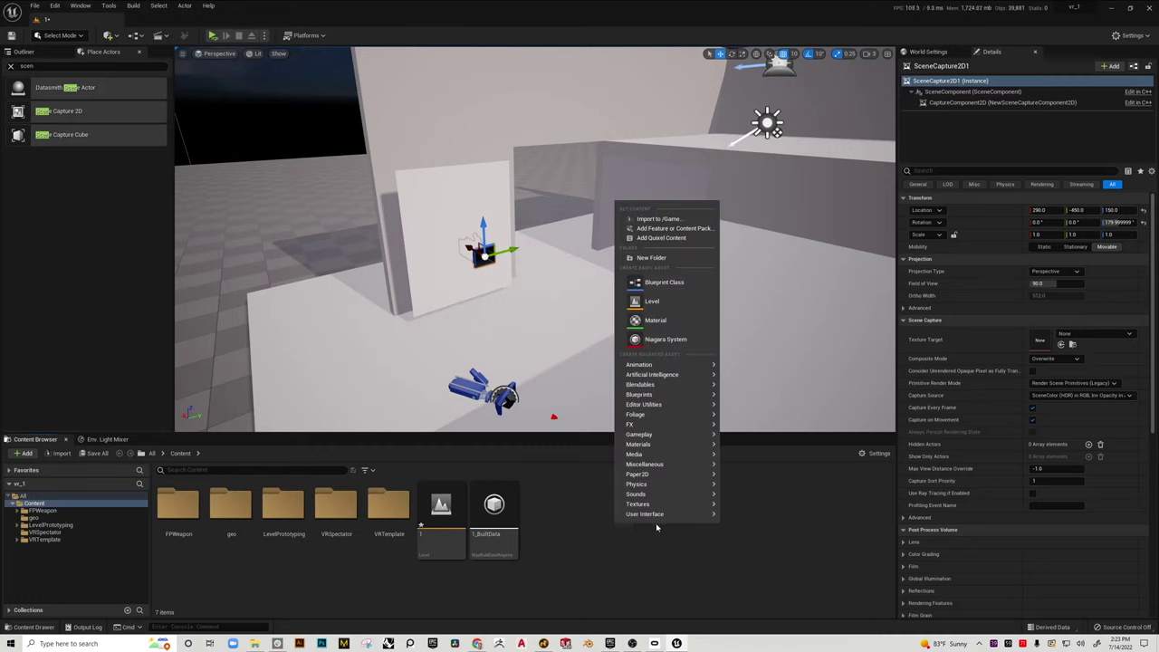
pyautogui.moveTo(682, 468)
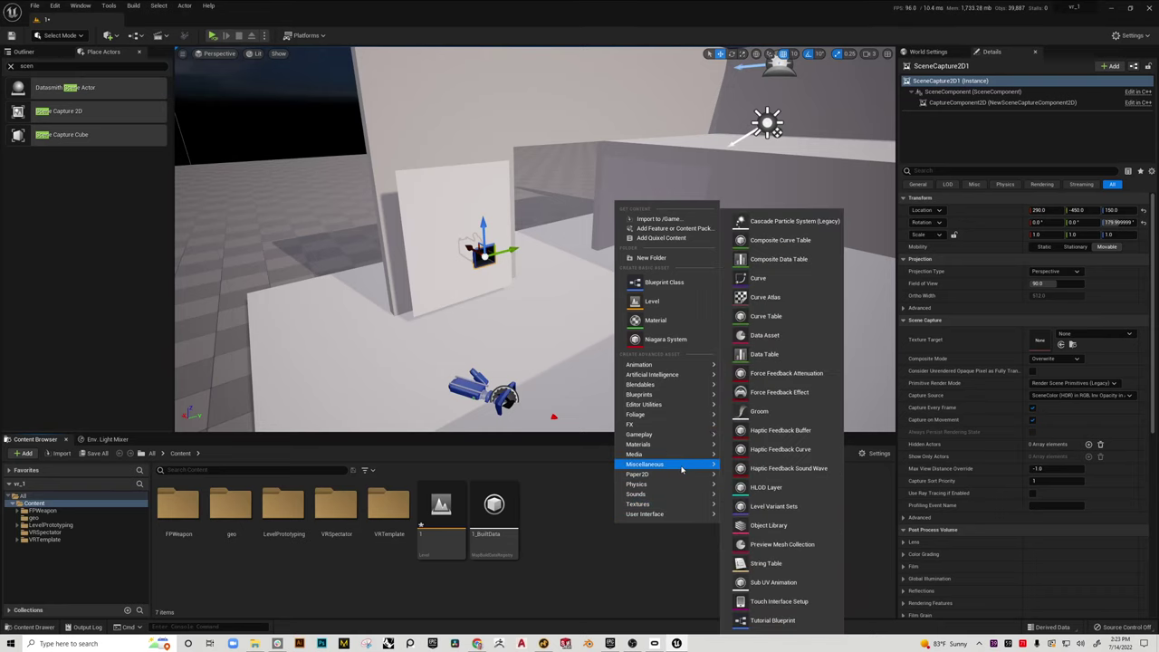
pyautogui.moveTo(680, 504)
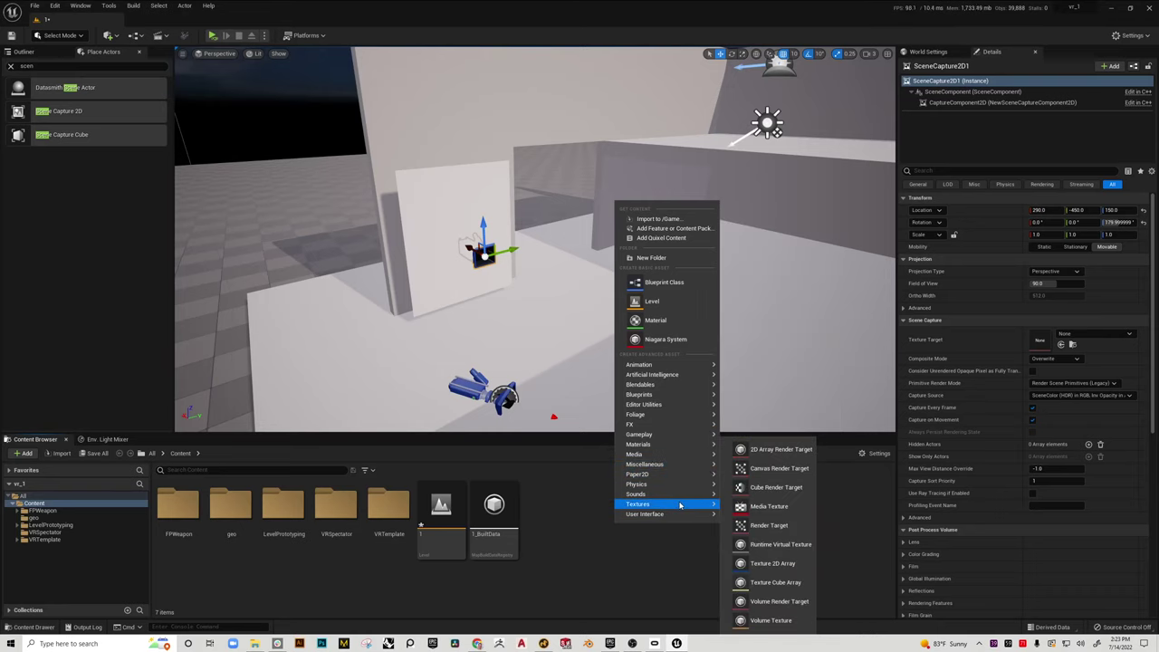
pyautogui.click(771, 526)
pyautogui.press('Return')
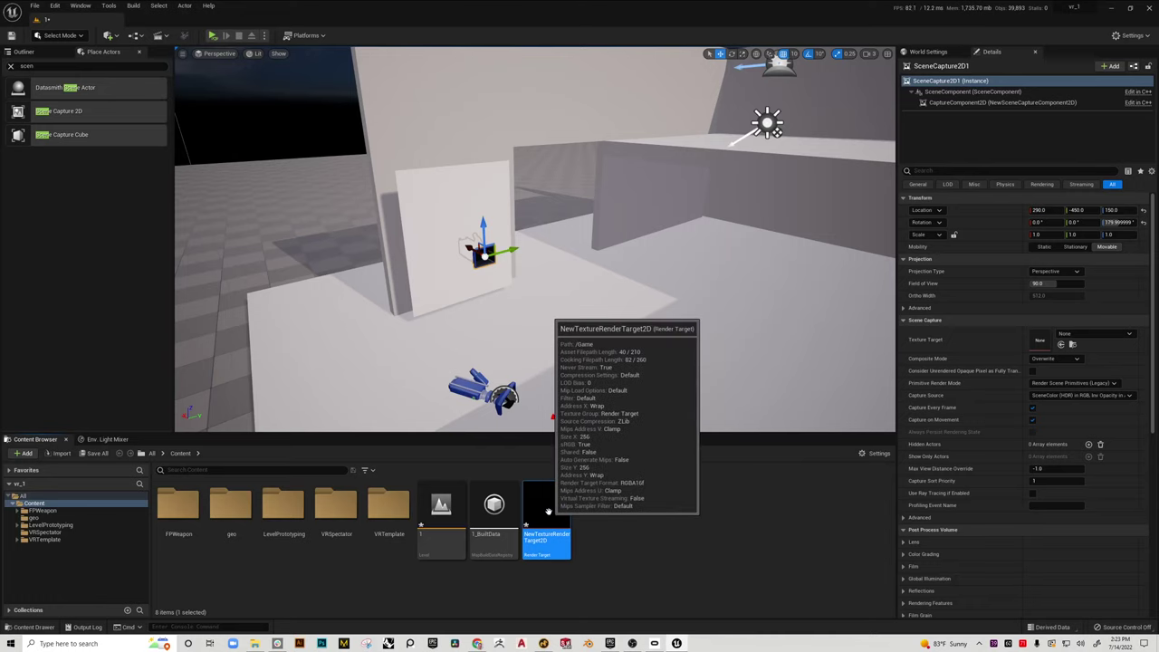
# Assign the render target as the scene capture's Texture Target and test it by moving the camera away from the plane and back
pyautogui.moveTo(548, 512); pyautogui.dragTo(1042, 343)
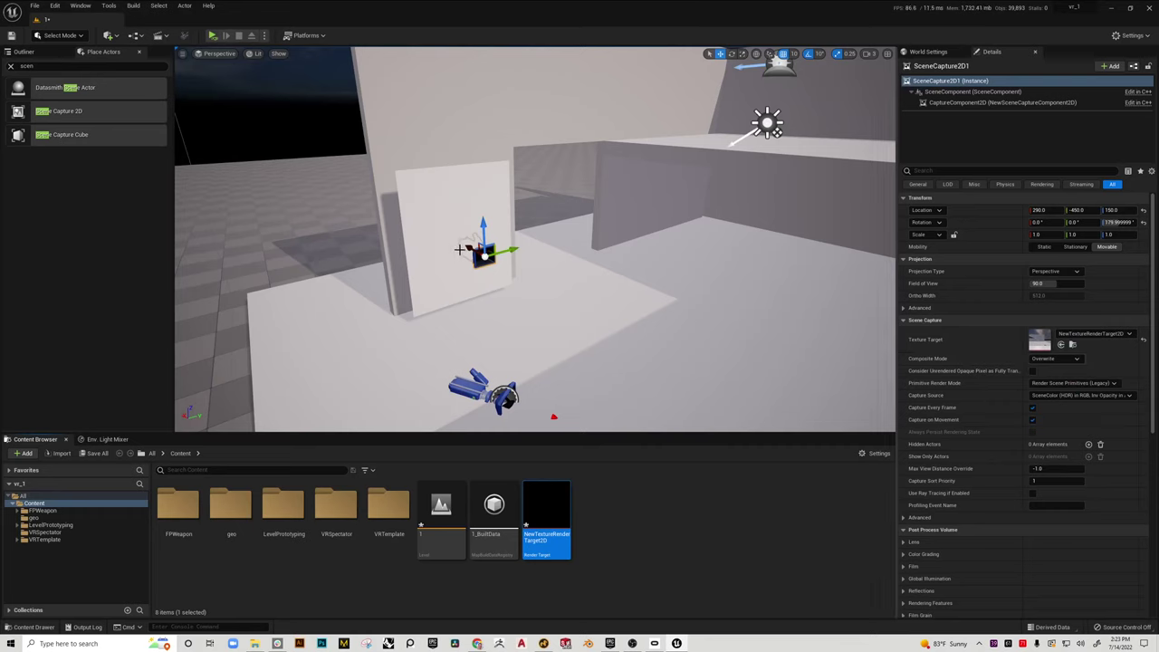
pyautogui.moveTo(468, 247); pyautogui.dragTo(503, 263)
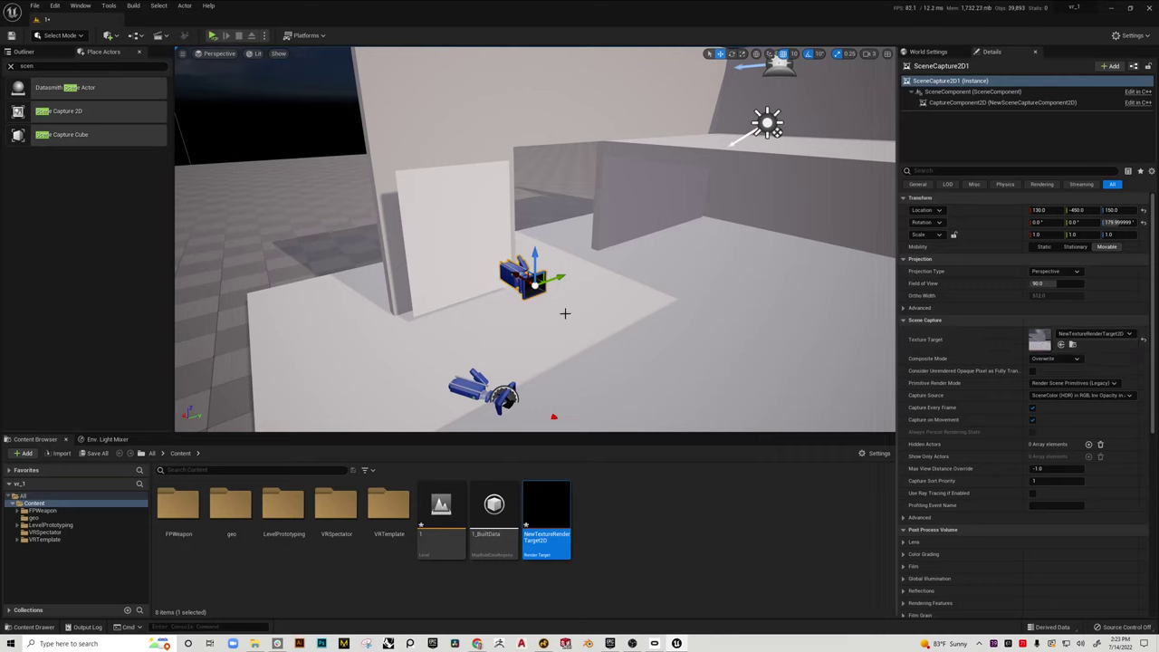
pyautogui.moveTo(514, 273); pyautogui.dragTo(468, 248)
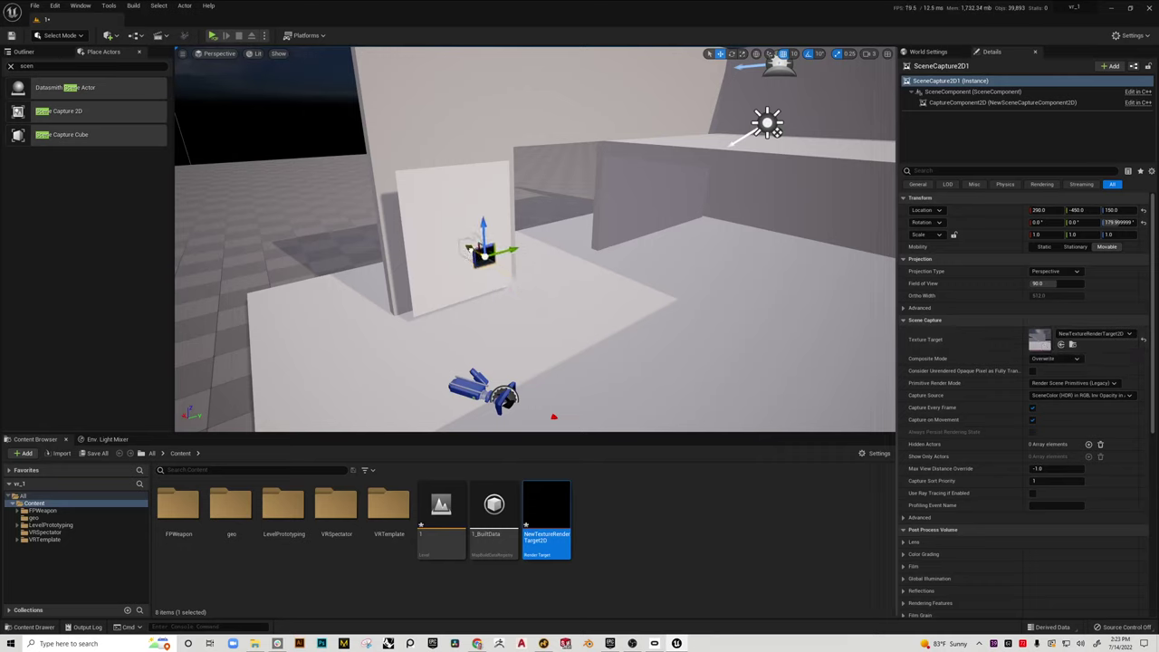
# Open the new render target asset in the texture editor
pyautogui.click(631, 498)
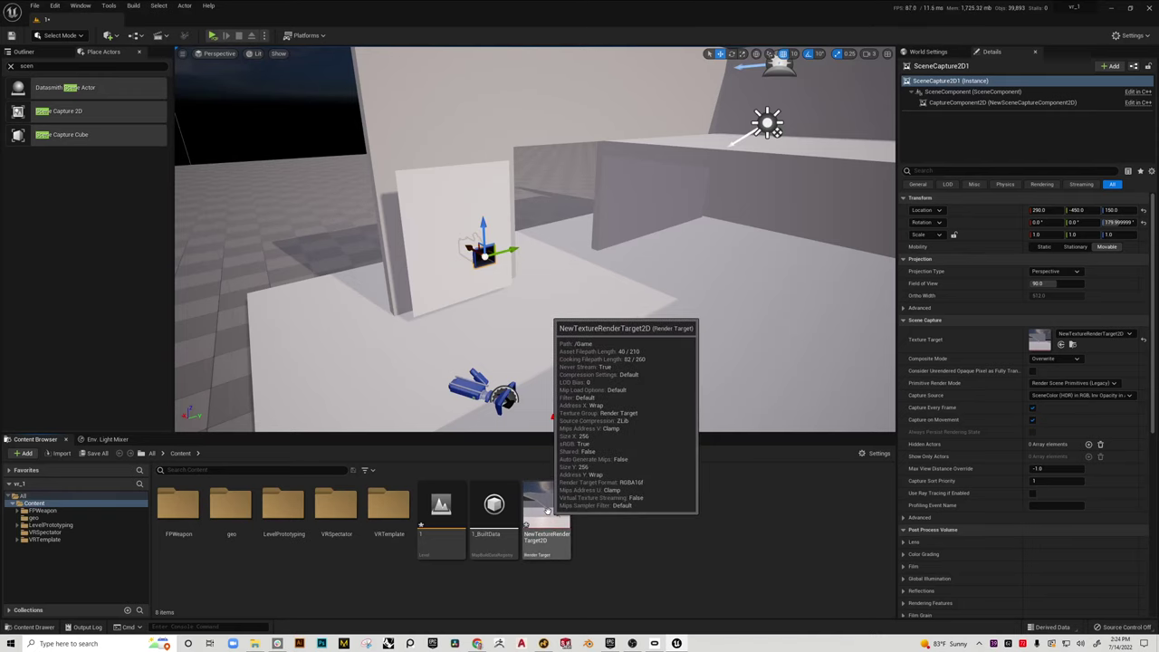
pyautogui.doubleClick(547, 512)
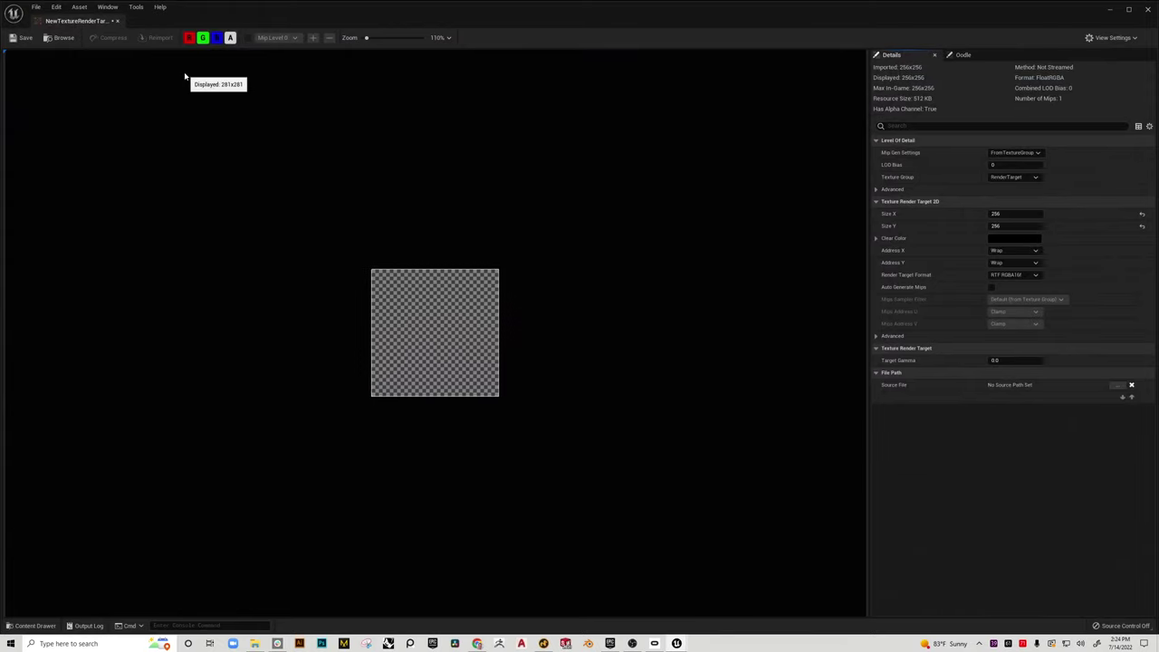
# Hide the alpha channel in the render target preview, inspect the captured image, and close the texture editor
pyautogui.click(230, 38)
pyautogui.scroll(4, 428, 326)
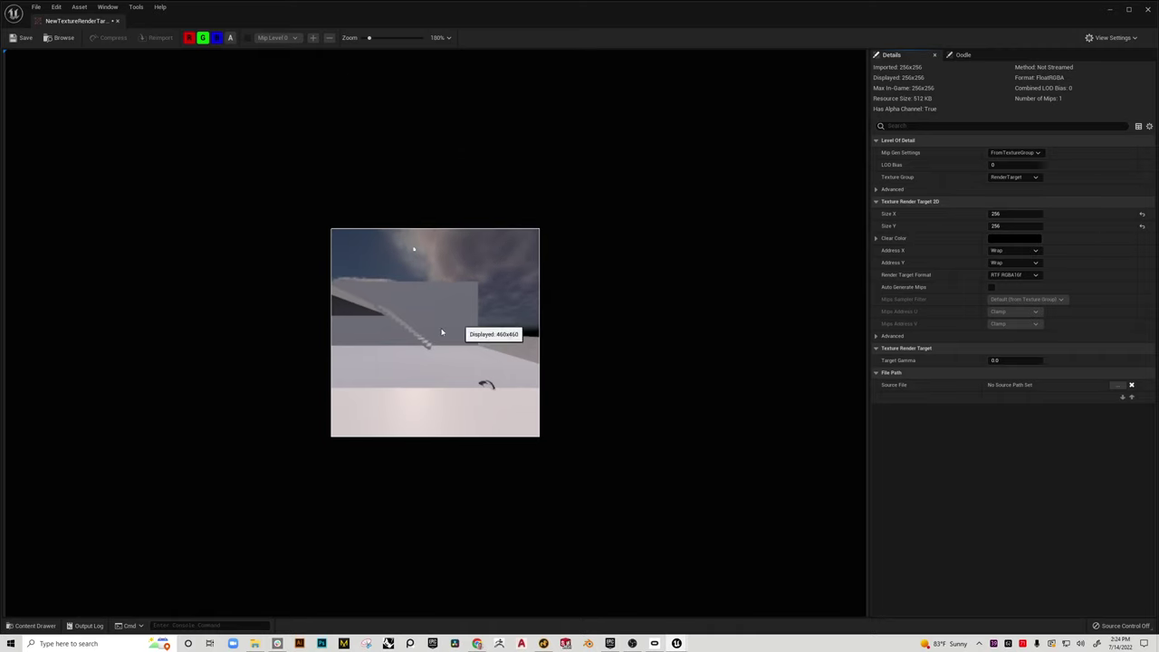
pyautogui.click(117, 21)
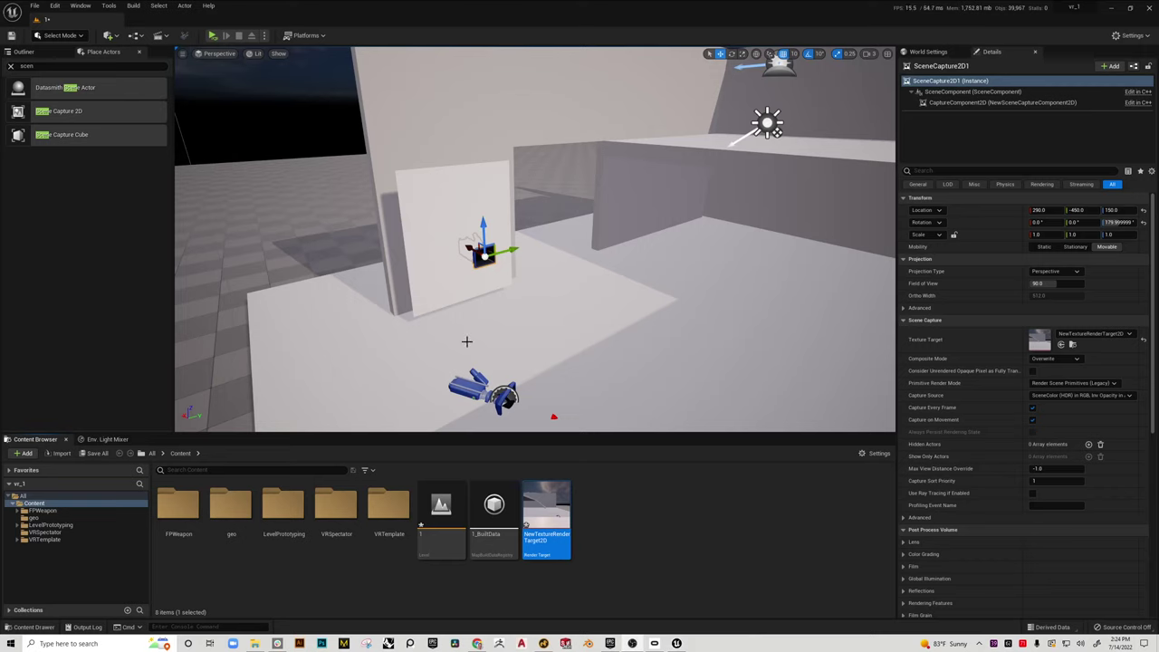
# Create a material named mirror in the Content folder
pyautogui.rightClick(639, 529)
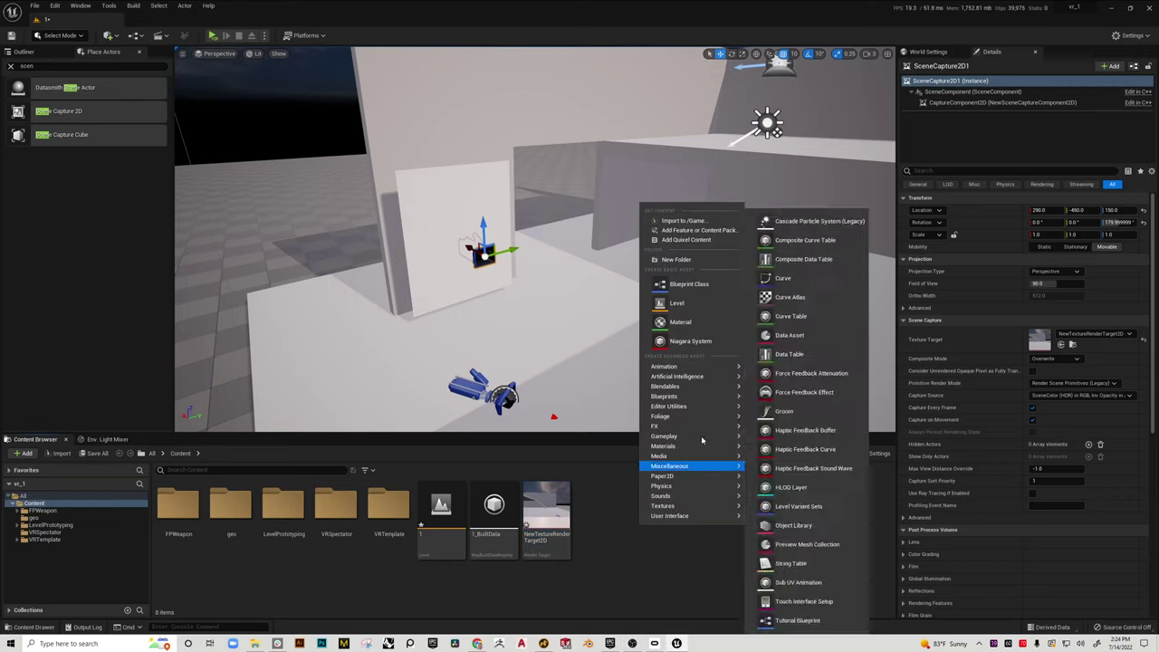
pyautogui.click(682, 342)
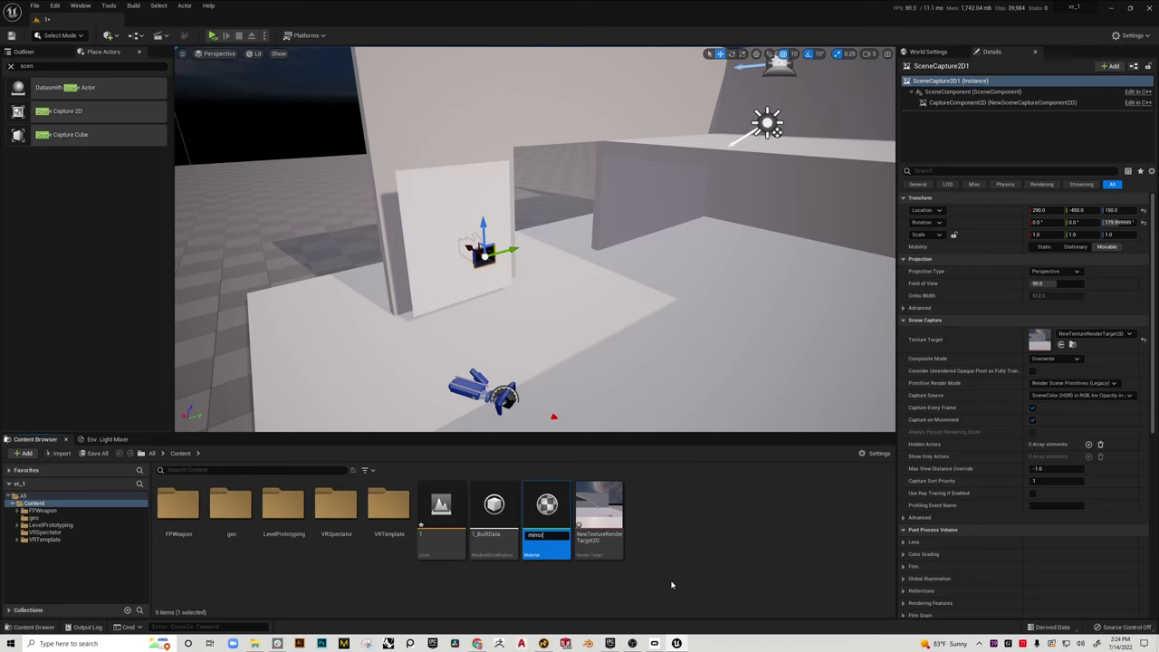
pyautogui.write('mirror')
pyautogui.press('Return')
# Open the mirror material and shrink its editor window so the Content folder's assets stay accessible beneath it
pyautogui.doubleClick(561, 515)
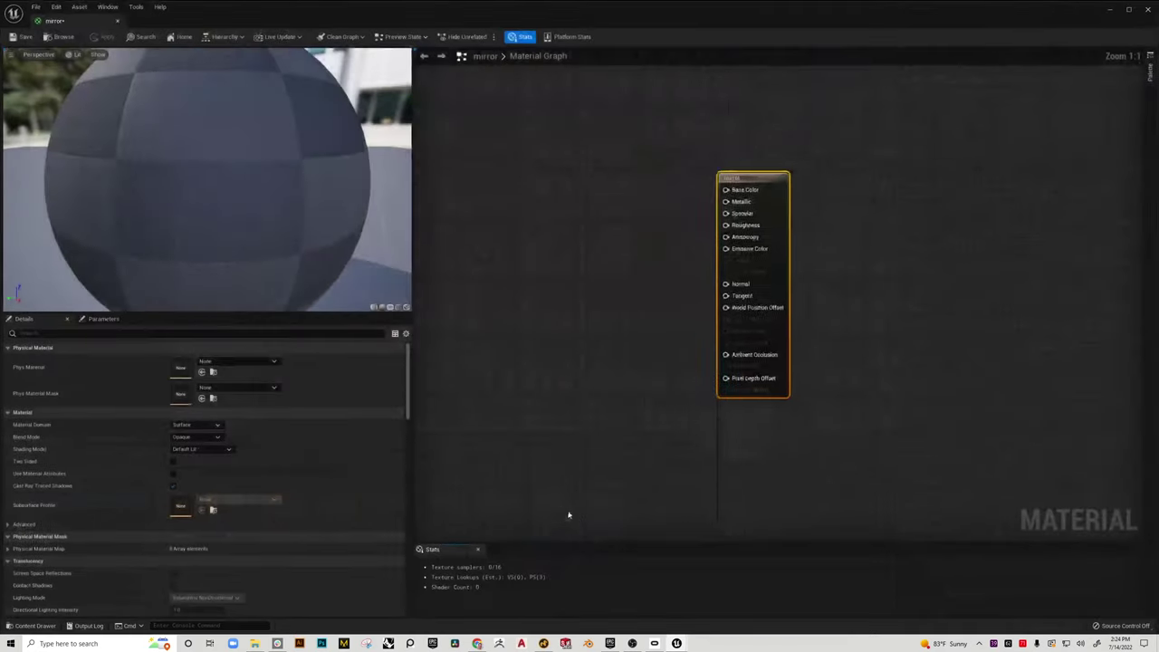
pyautogui.click(1131, 11)
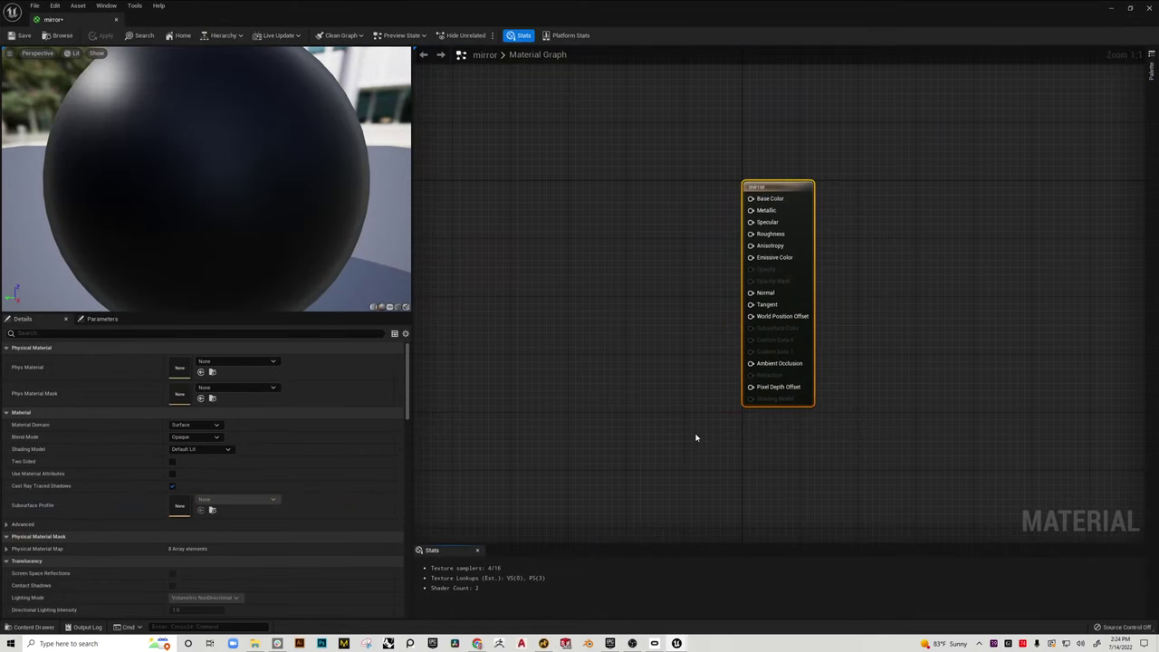
pyautogui.moveTo(1047, 7); pyautogui.dragTo(894, 44)
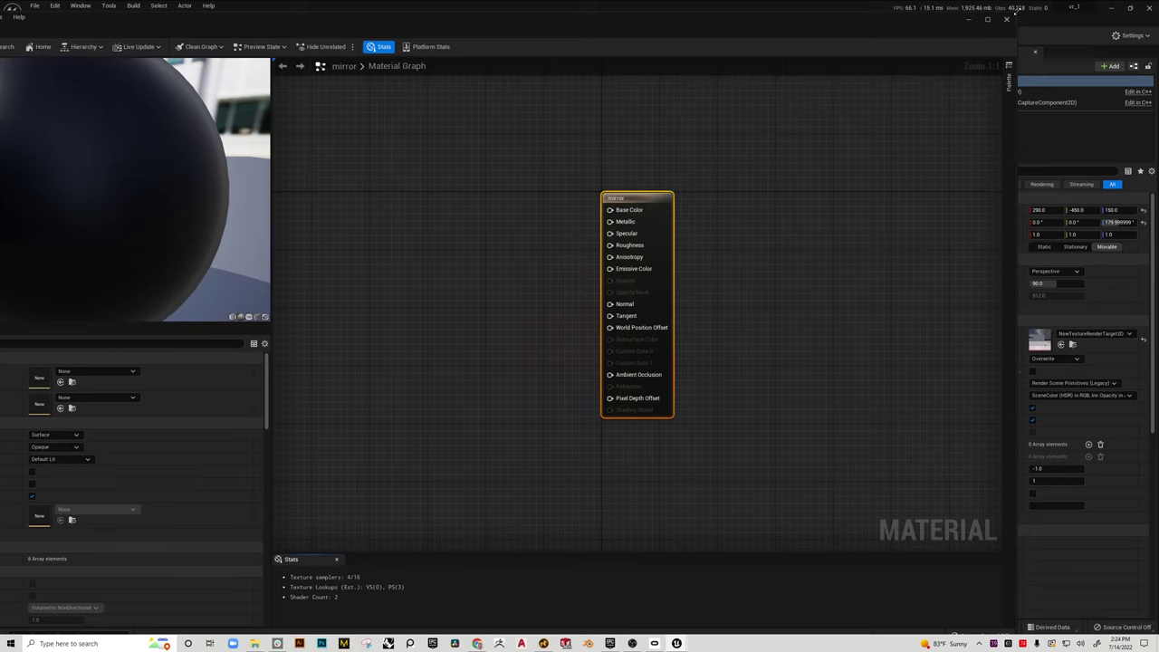
pyautogui.moveTo(1016, 12); pyautogui.dragTo(694, 248)
pyautogui.moveTo(554, 254); pyautogui.dragTo(872, 83)
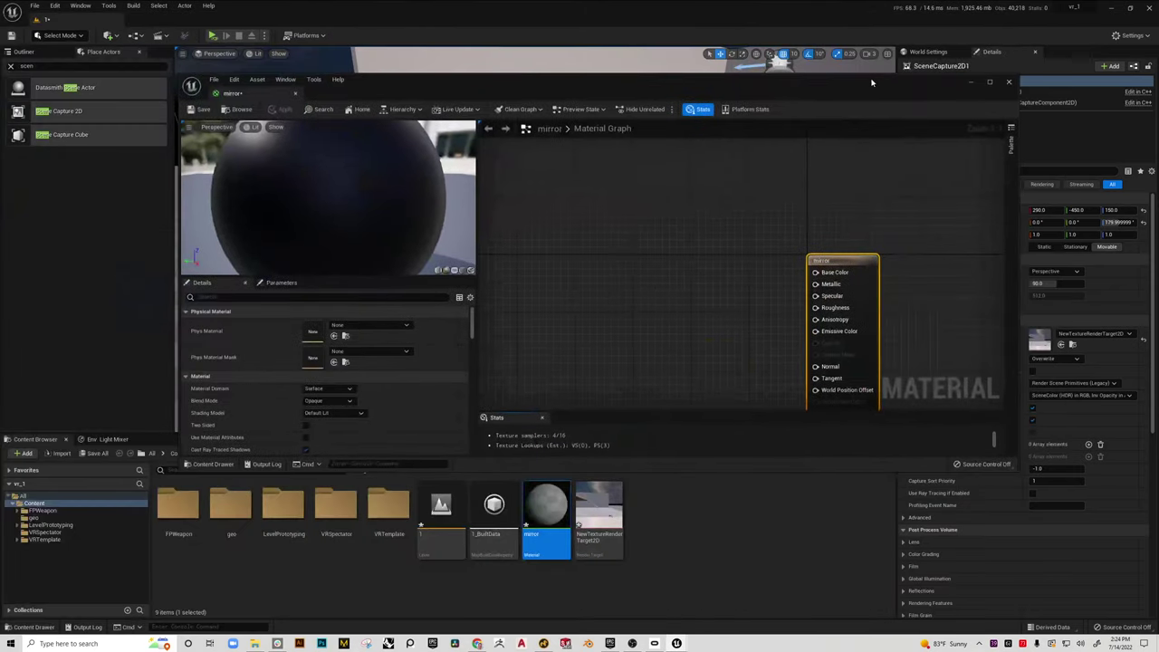
# Add the render target to the mirror material as a Texture Sample, connect its RGB output to Base Color, and save and close the material
pyautogui.moveTo(599, 513); pyautogui.dragTo(615, 246)
pyautogui.moveTo(698, 264); pyautogui.dragTo(817, 273)
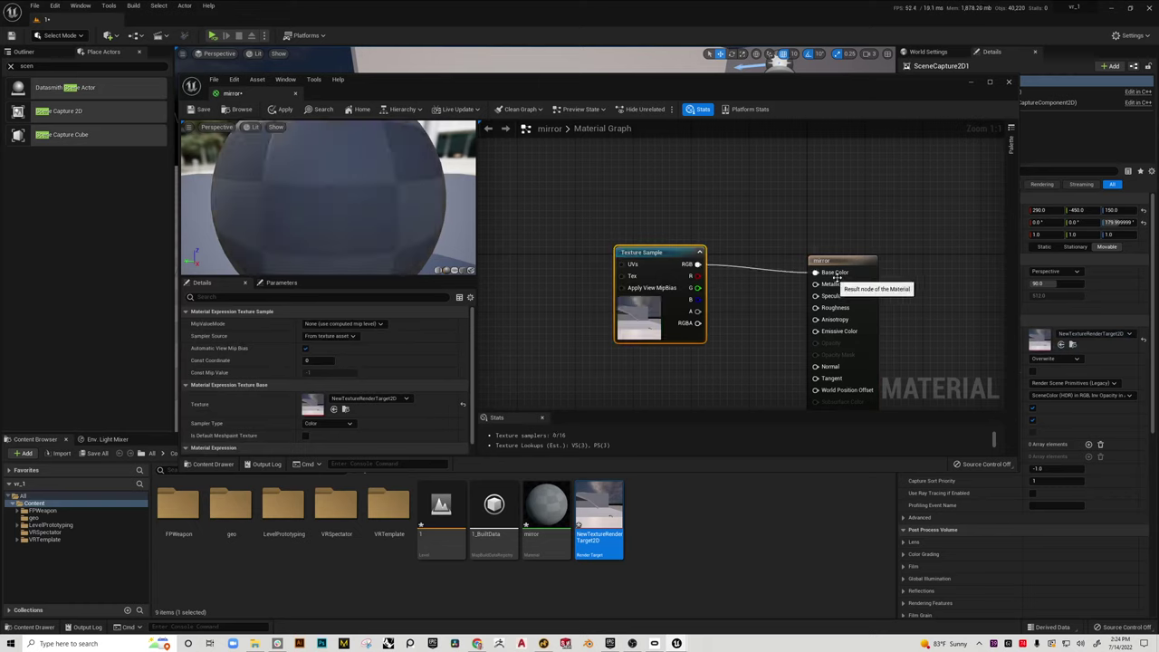
pyautogui.click(201, 108)
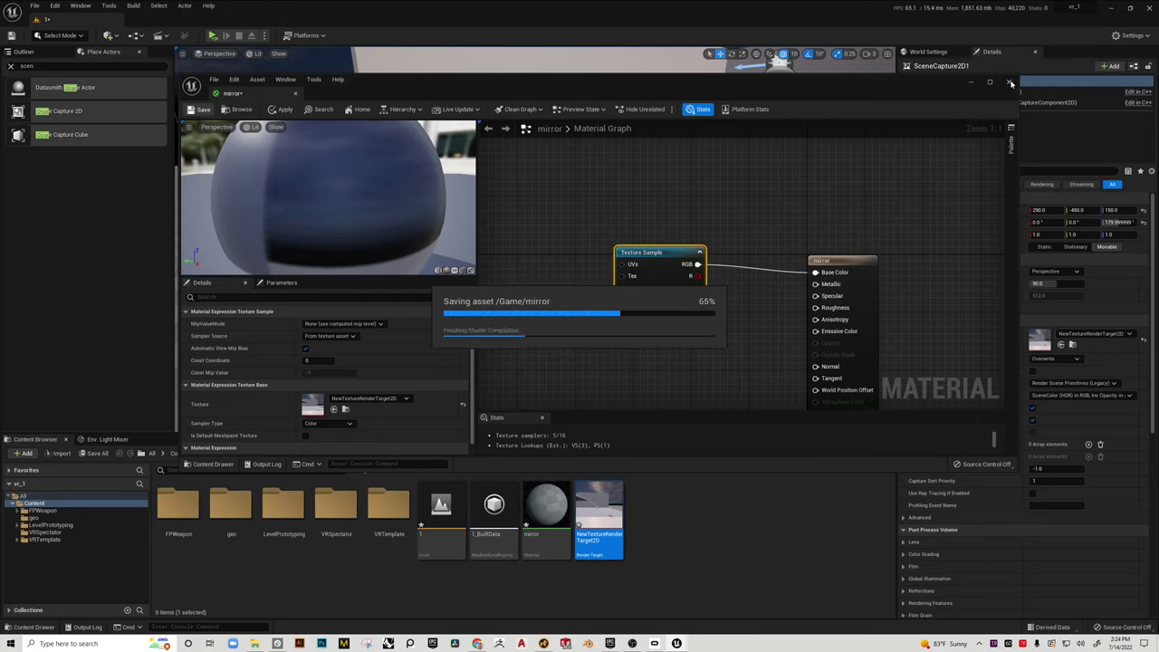
pyautogui.click(1012, 83)
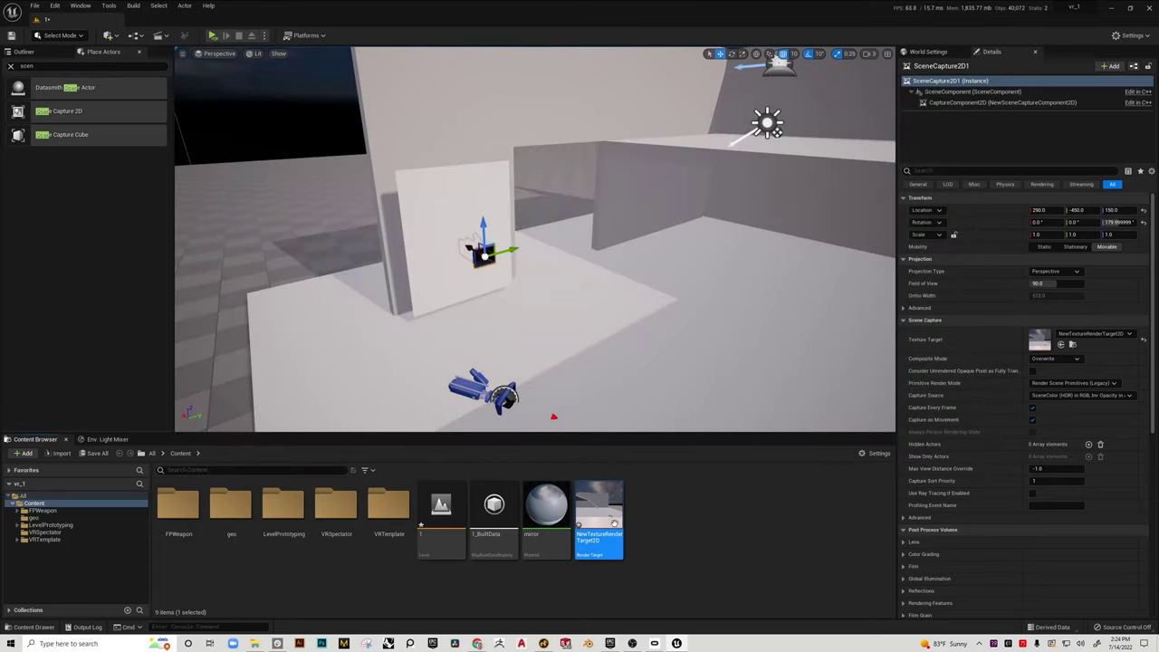
# Apply the mirror material to the plane in the level
pyautogui.moveTo(547, 518); pyautogui.dragTo(430, 274)
pyautogui.moveTo(461, 282); pyautogui.dragTo(425, 255, button='right')
pyautogui.press('w')
# Rotate the scene capture camera to about -90° around X so the image stands upright on the plane, and undo the stray Z scaling
pyautogui.press('e')
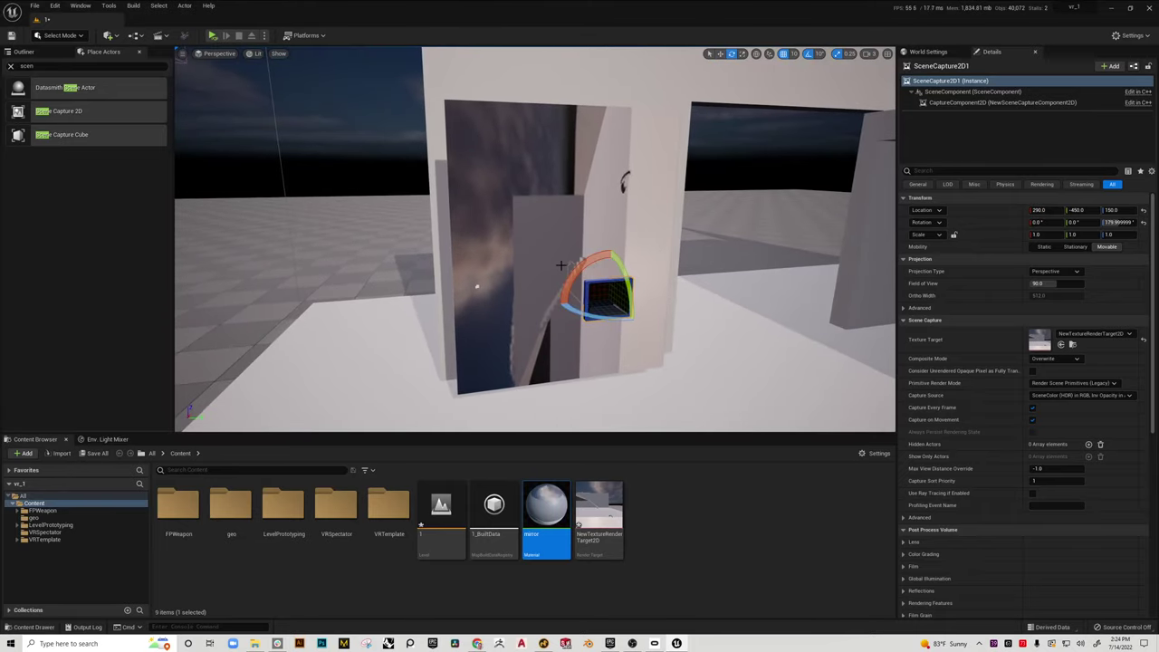
pyautogui.moveTo(571, 277); pyautogui.dragTo(546, 135)
pyautogui.press('w')
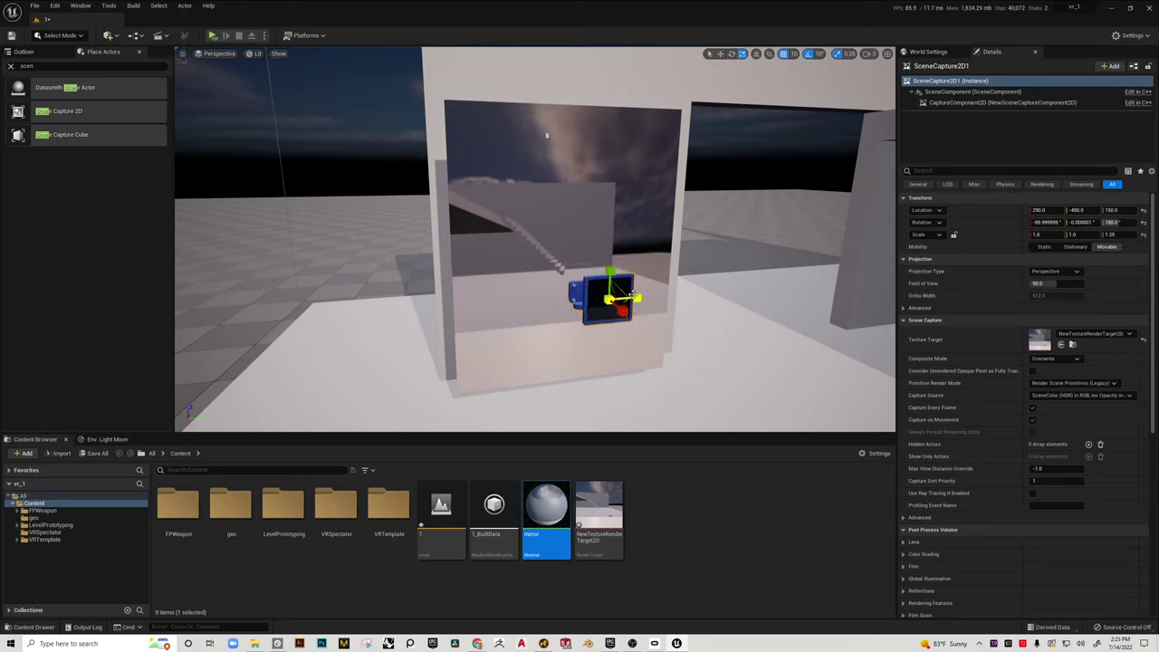
pyautogui.hotkey('ctrl', 'z')
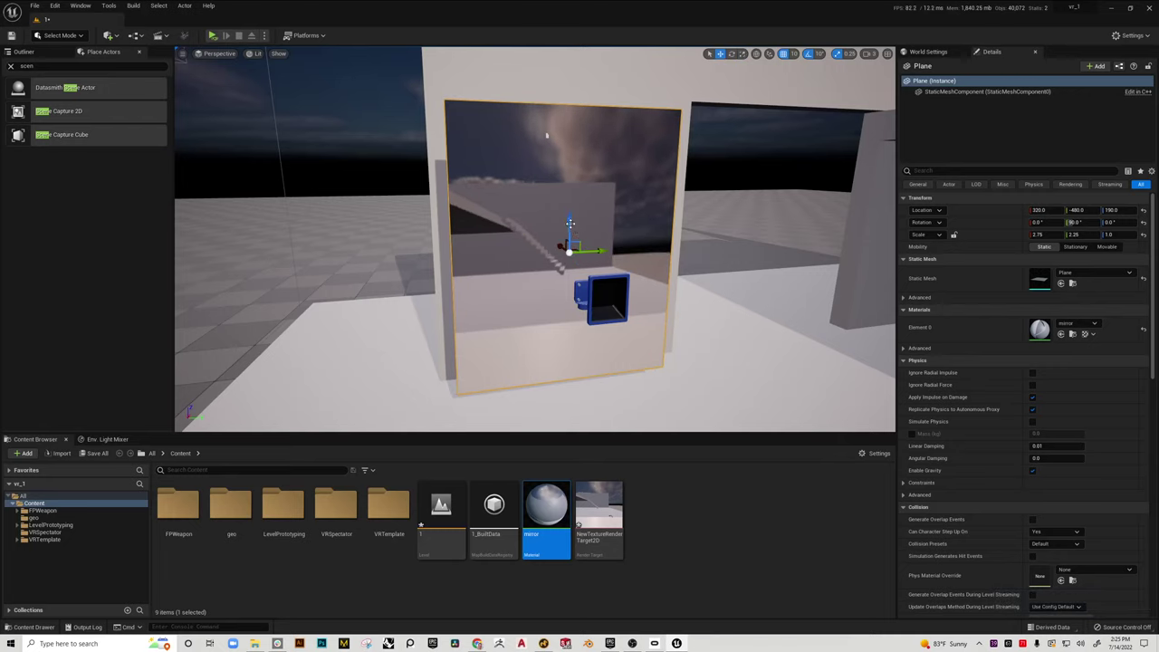
# Raise the mirror plane slightly along Z and deselect it
pyautogui.moveTo(570, 224)
pyautogui.mouseDown()
pyautogui.moveTo(571, 195)
pyautogui.moveTo(571, 211)
pyautogui.mouseUp()
pyautogui.press('Escape')
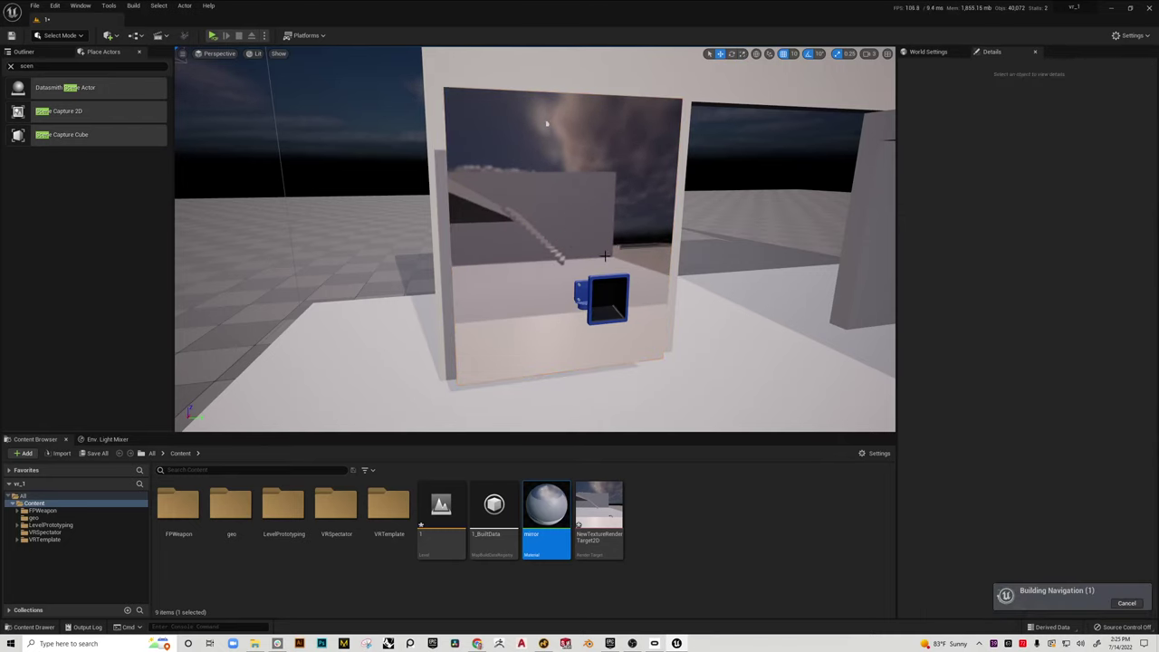
pyautogui.moveTo(606, 256); pyautogui.dragTo(443, 92, button='right')
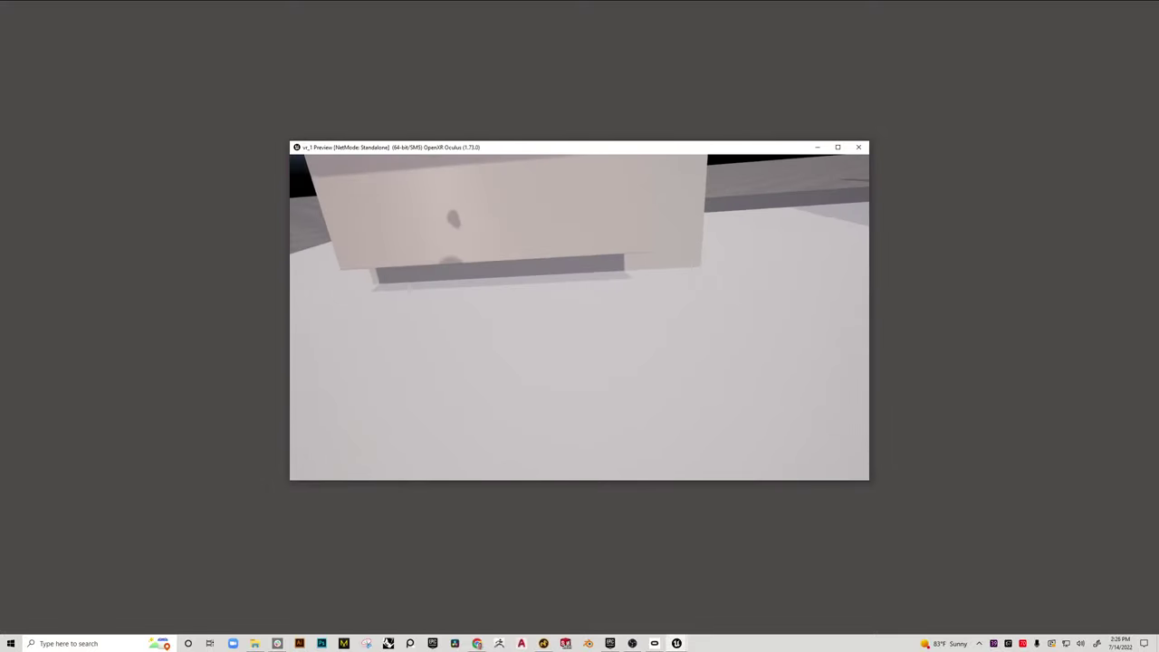
# Exit the VR preview and examine the mirror plane and capture camera from several sides in the level
pyautogui.press('Escape')
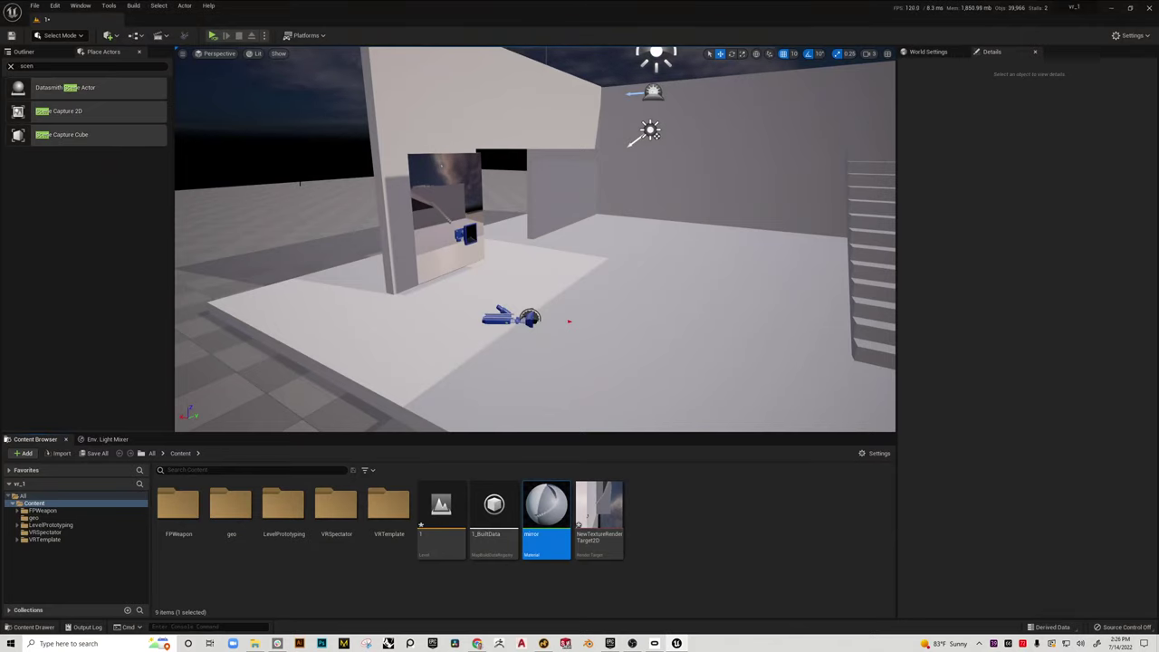
pyautogui.press('w')
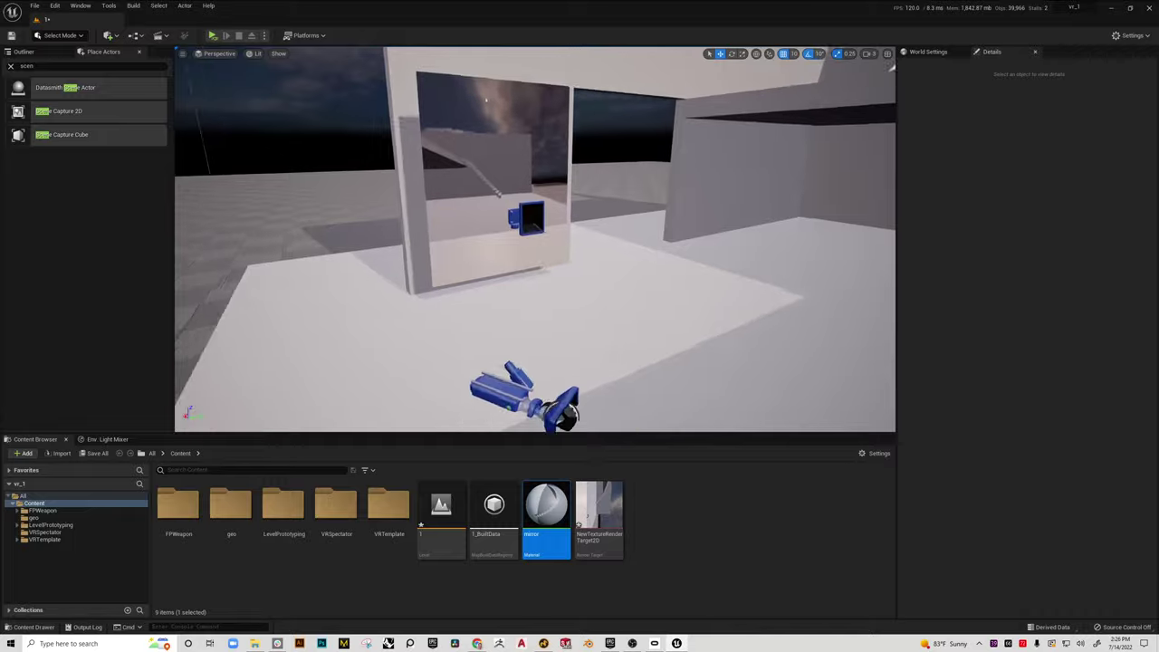
pyautogui.press('d')
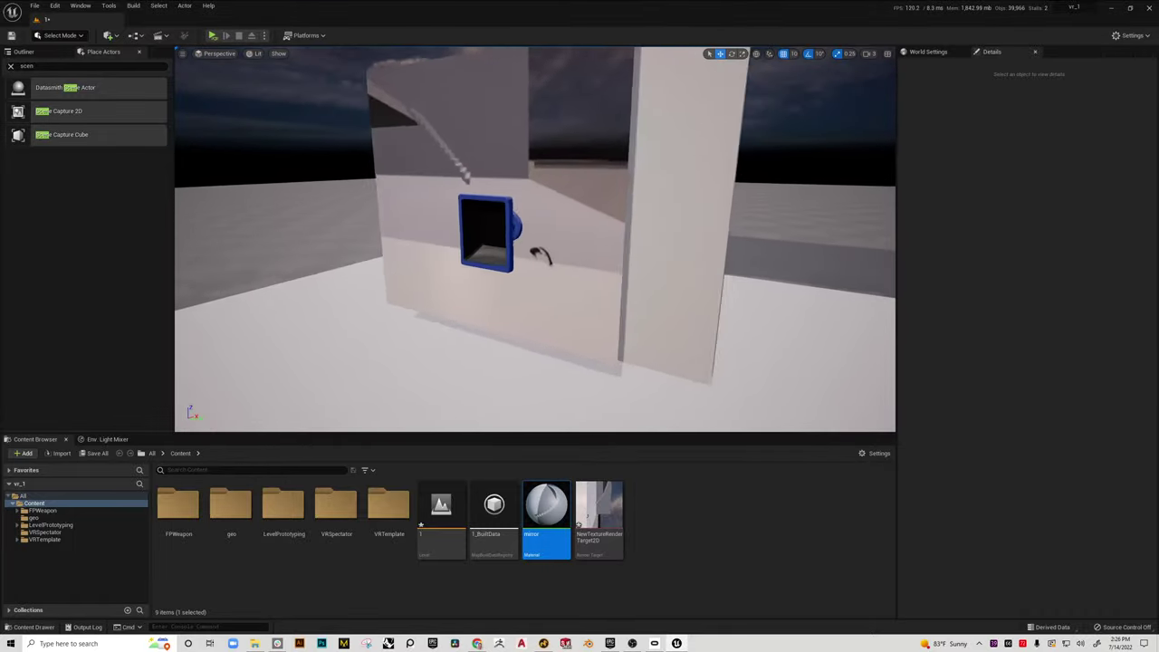
pyautogui.press('s')
pyautogui.press('a')
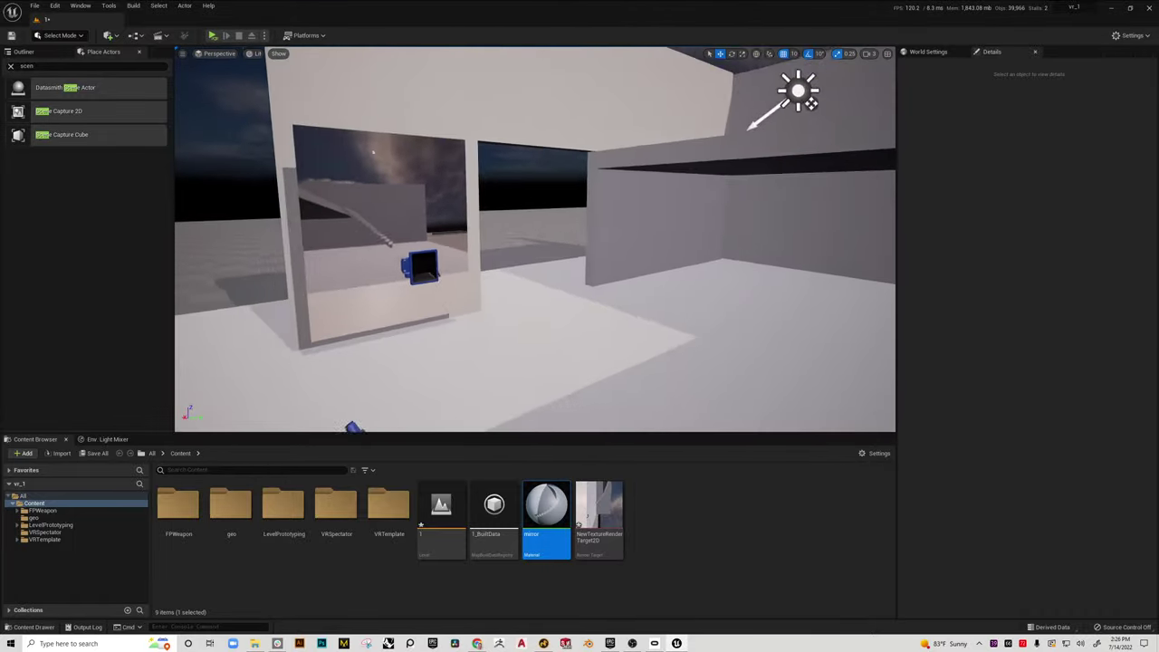